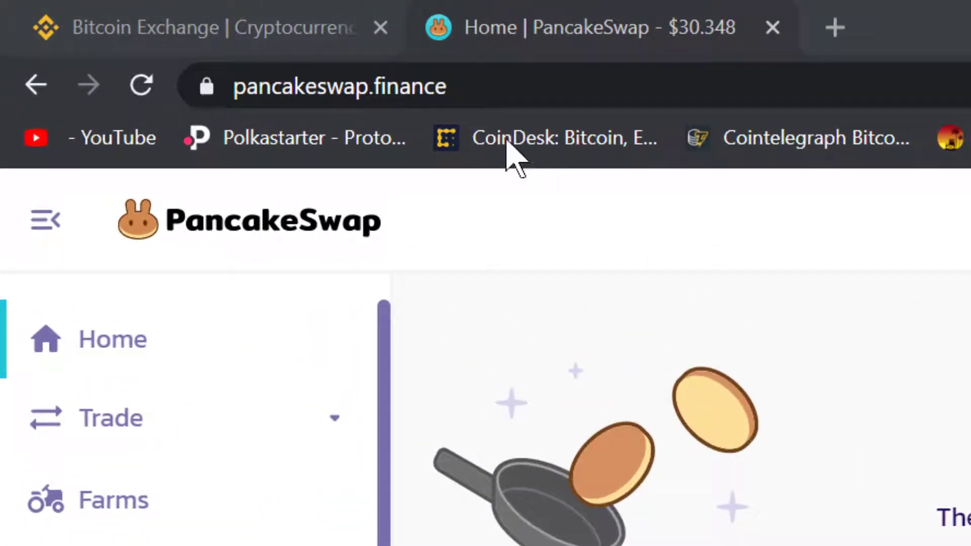
Step: Open the Exchange page in PancakeSwap's Trade section
left_click(468, 87)
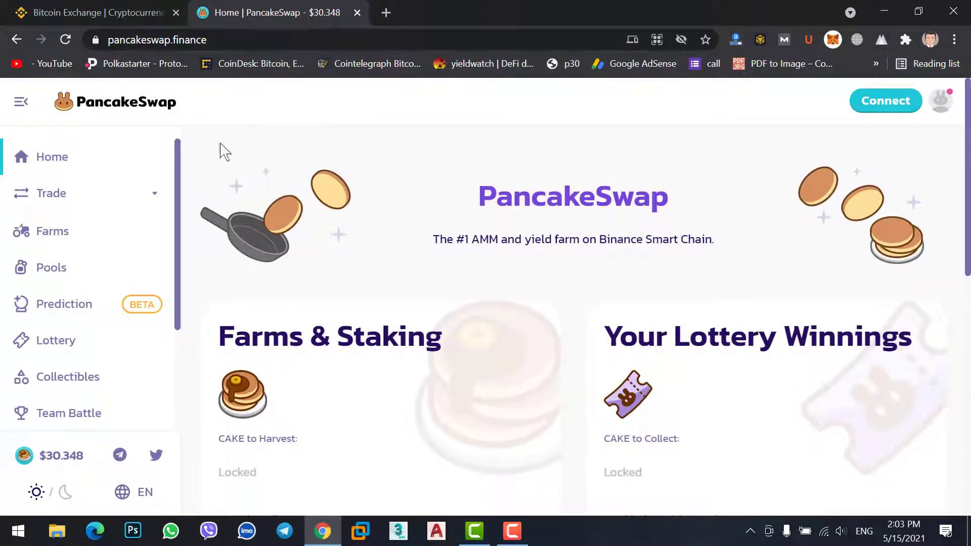
left_click(57, 203)
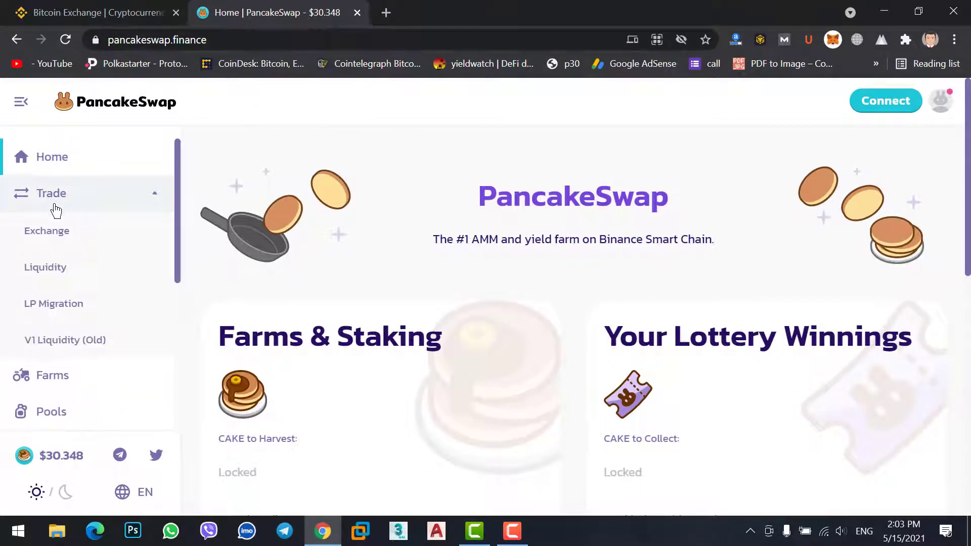
left_click(51, 235)
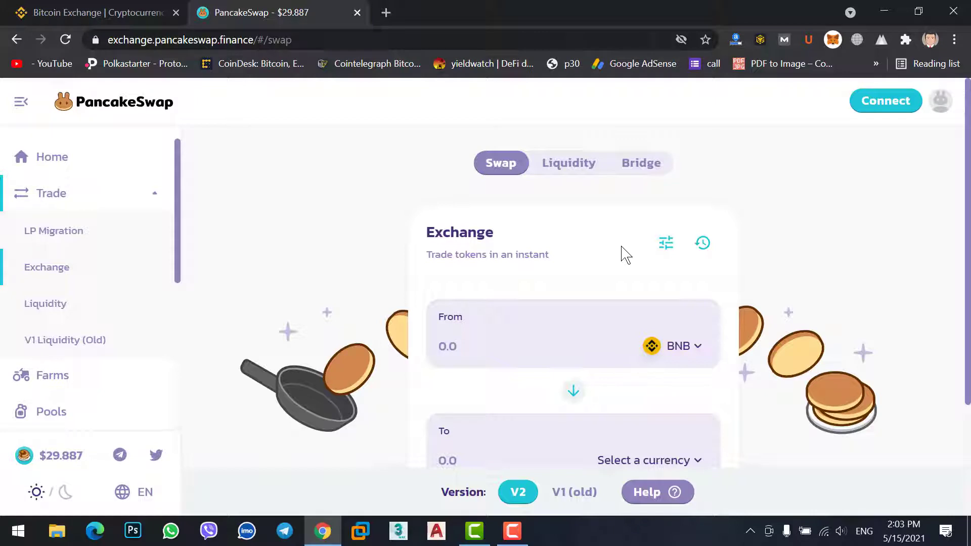
Step: Reload the page to enable the MetaMask extension and connect the MetaMask wallet to PancakeSwap
left_click(832, 41)
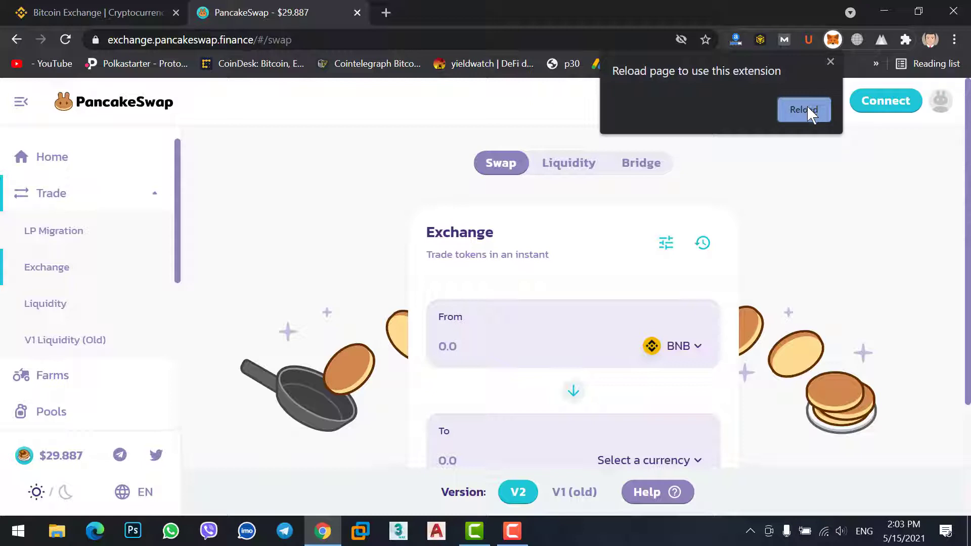
left_click(808, 160)
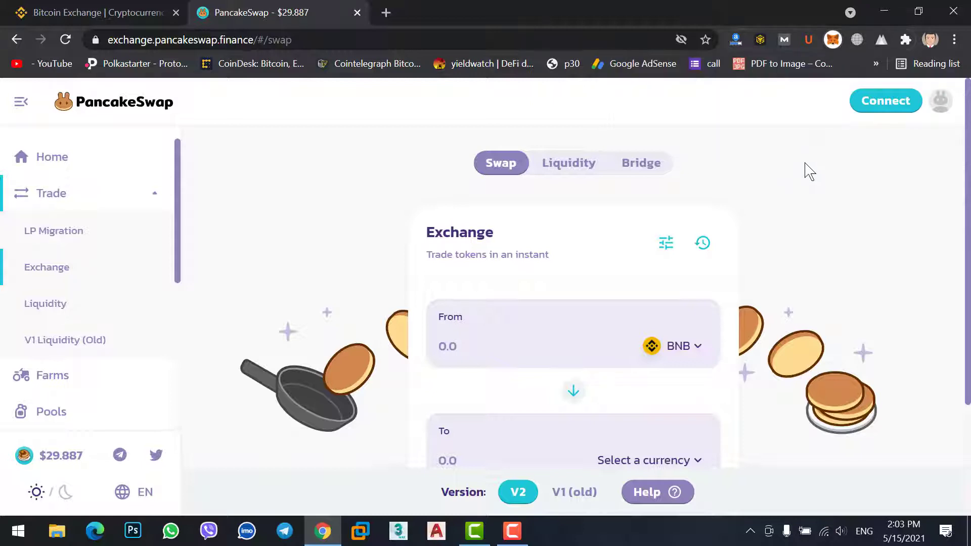
left_click(874, 116)
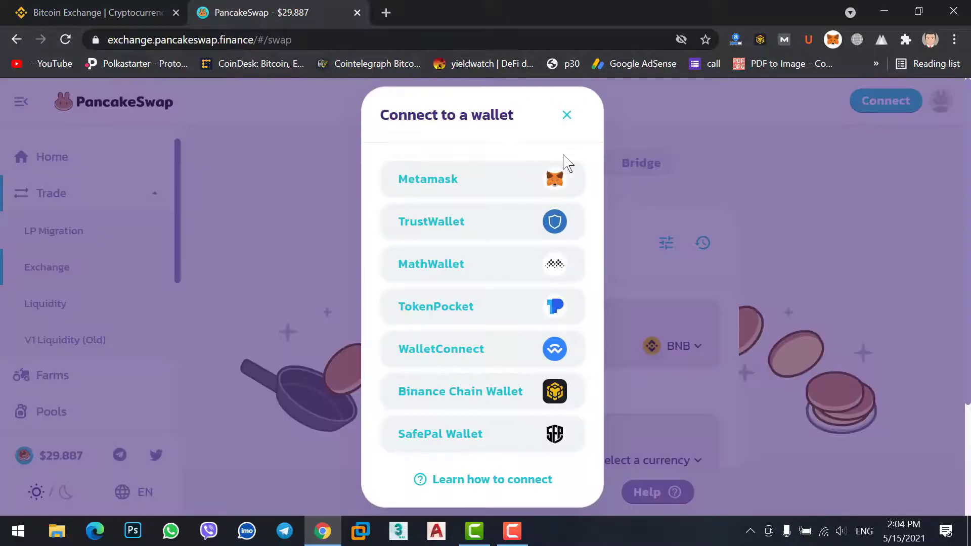
left_click(460, 186)
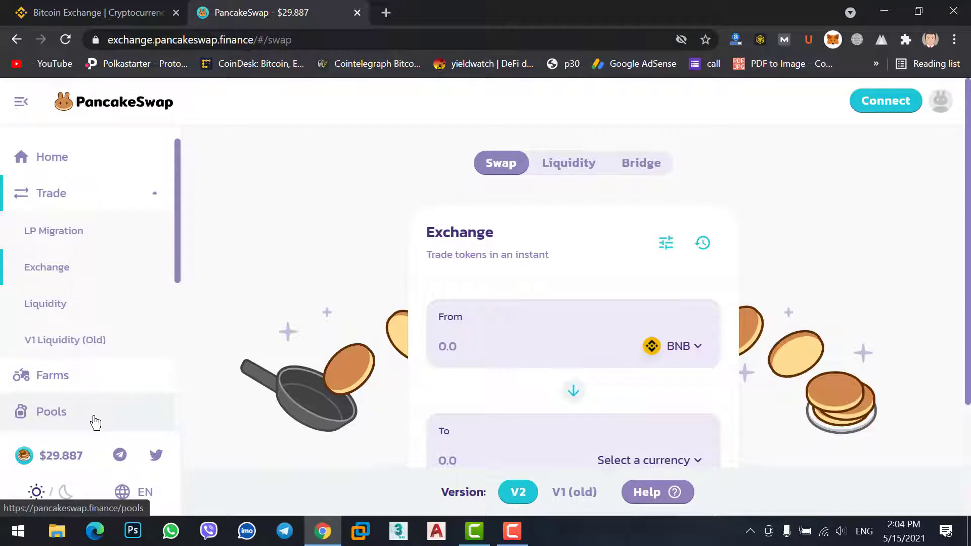
left_click(832, 40)
left_click(804, 110)
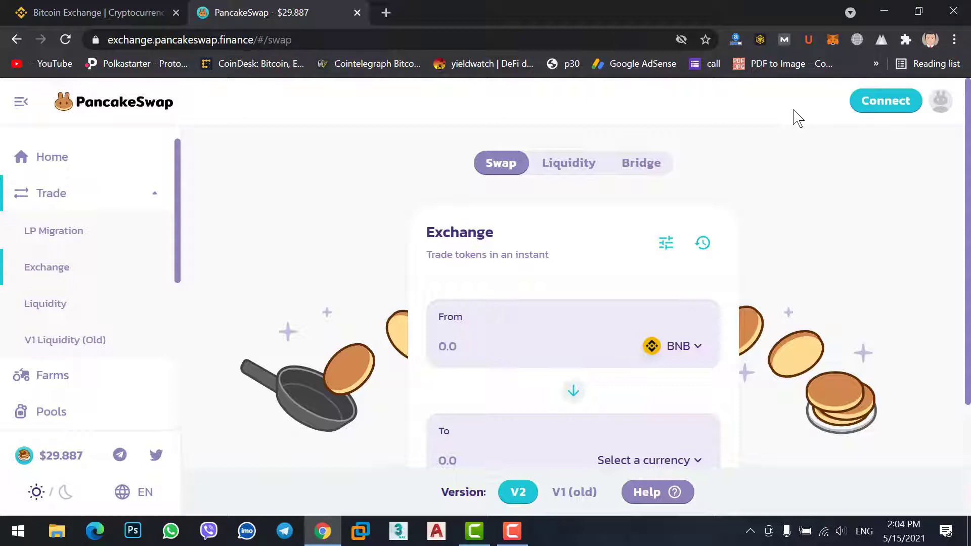
left_click(864, 108)
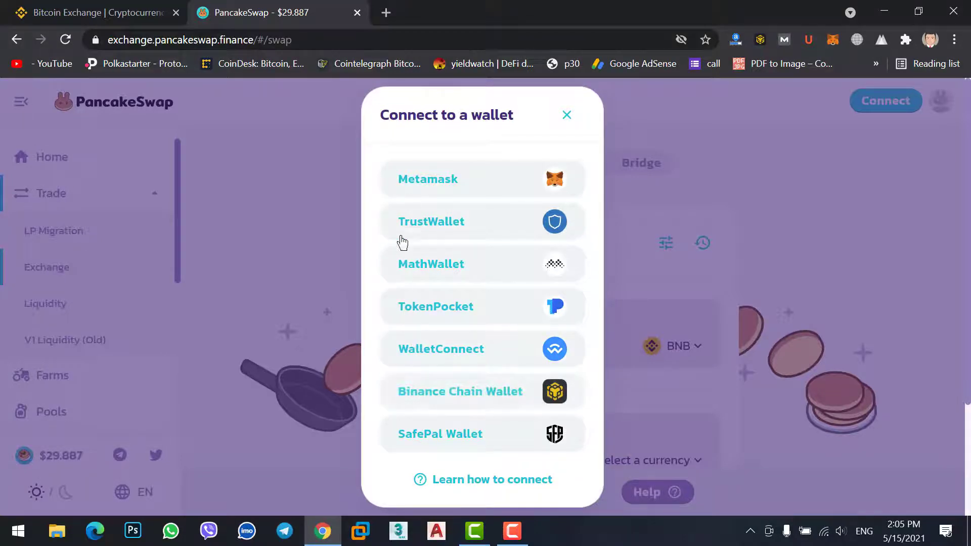
left_click(418, 188)
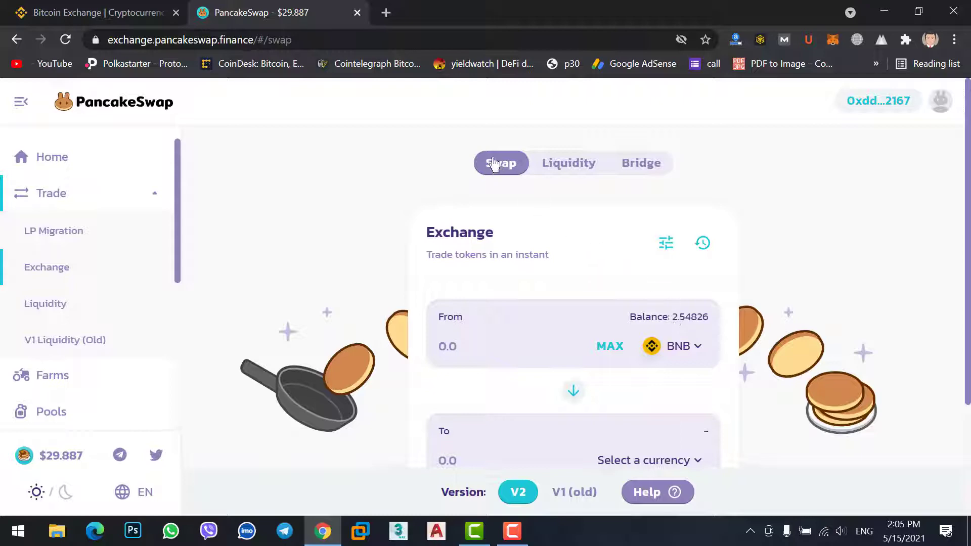
Step: Open coinmarketcap.com in a new browser tab and go to its list of recently added cryptocurrencies
left_click(384, 14)
type("coinm")
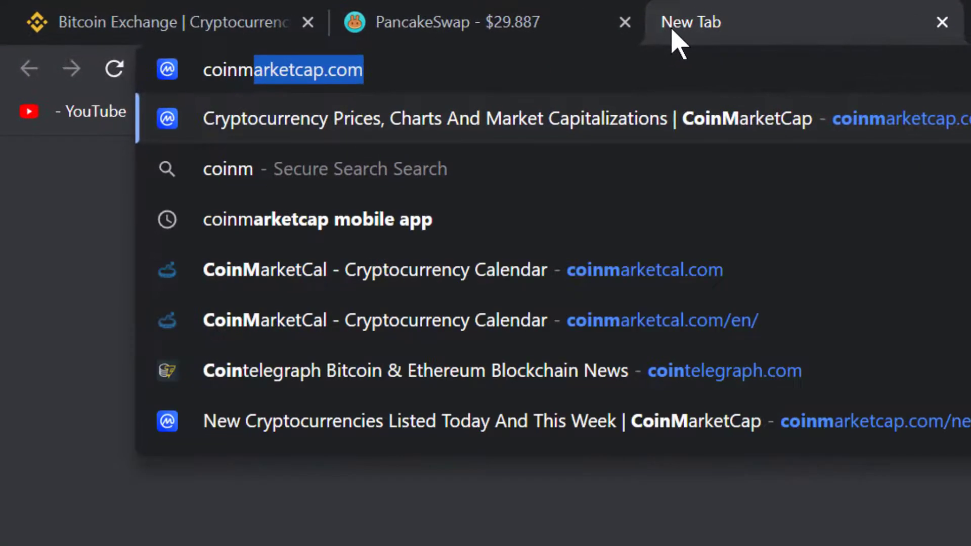
key("Return")
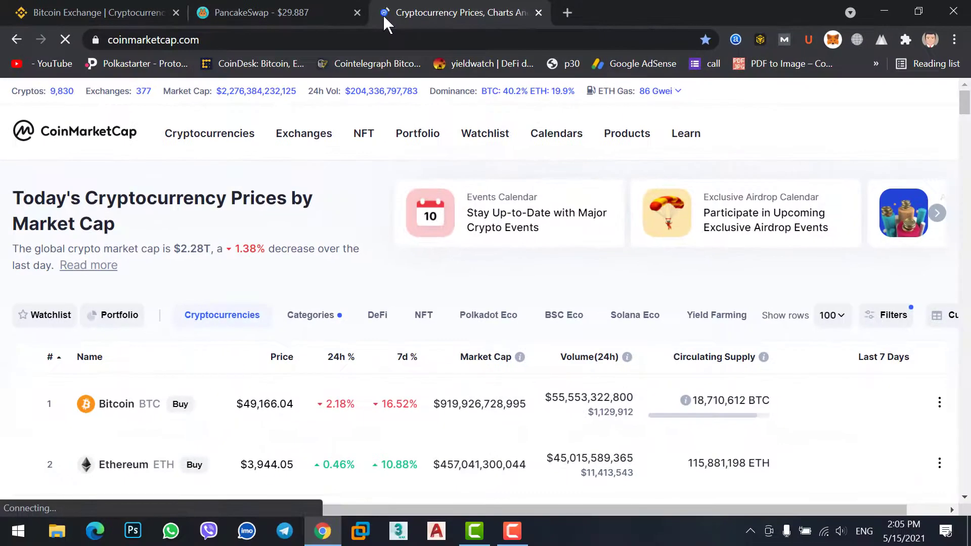
mouse_move(213, 135)
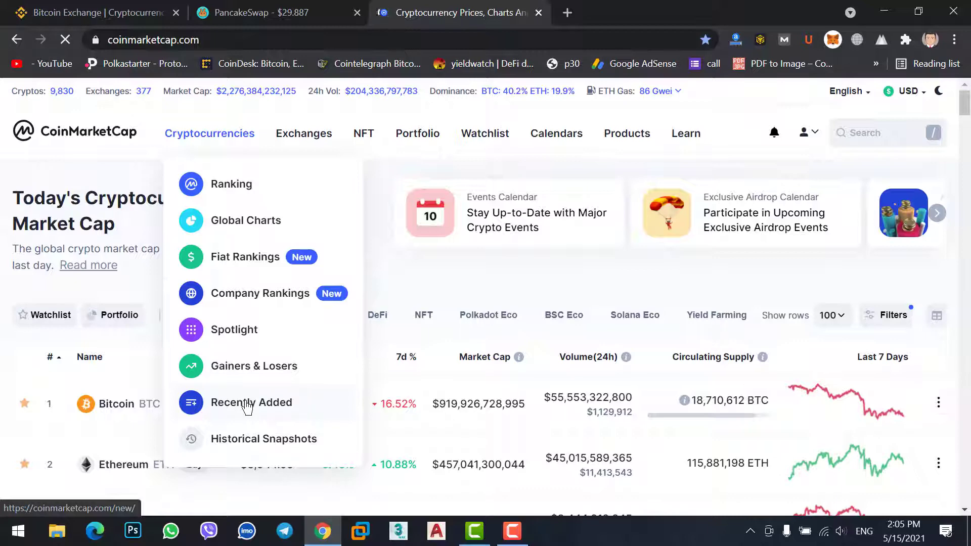
left_click(247, 404)
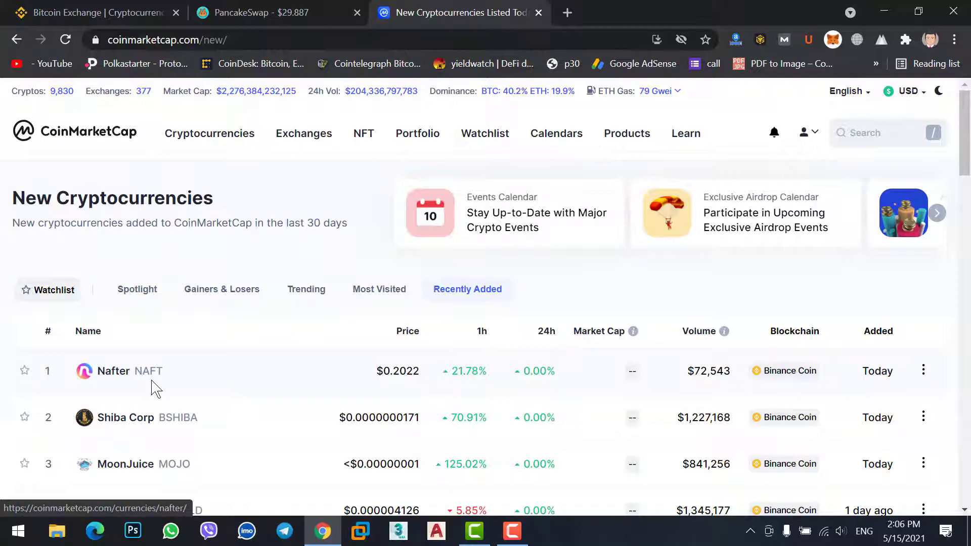
Step: Open the Nafter (NAFT) page from the new cryptocurrencies list and review its statistics and price chart
scroll(156, 385, "down", 1)
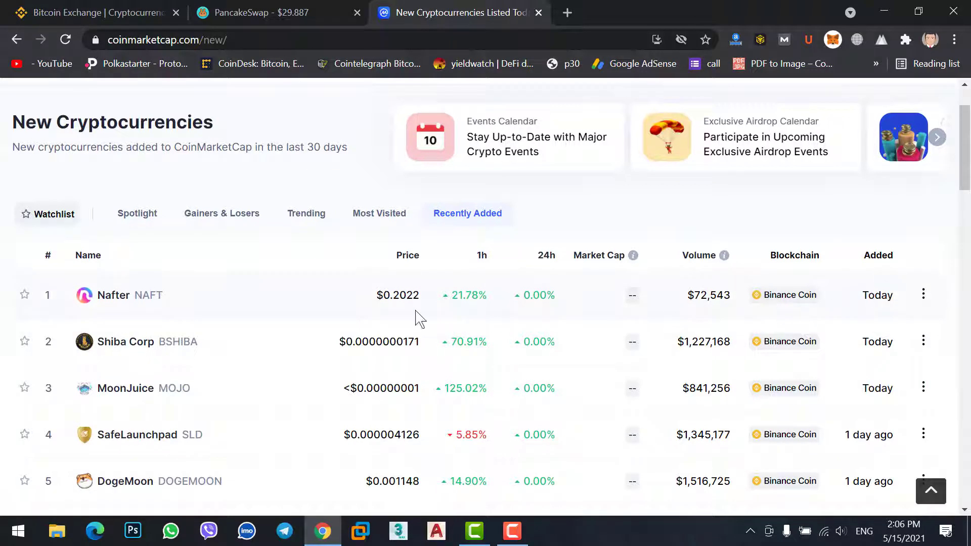
left_click(112, 298)
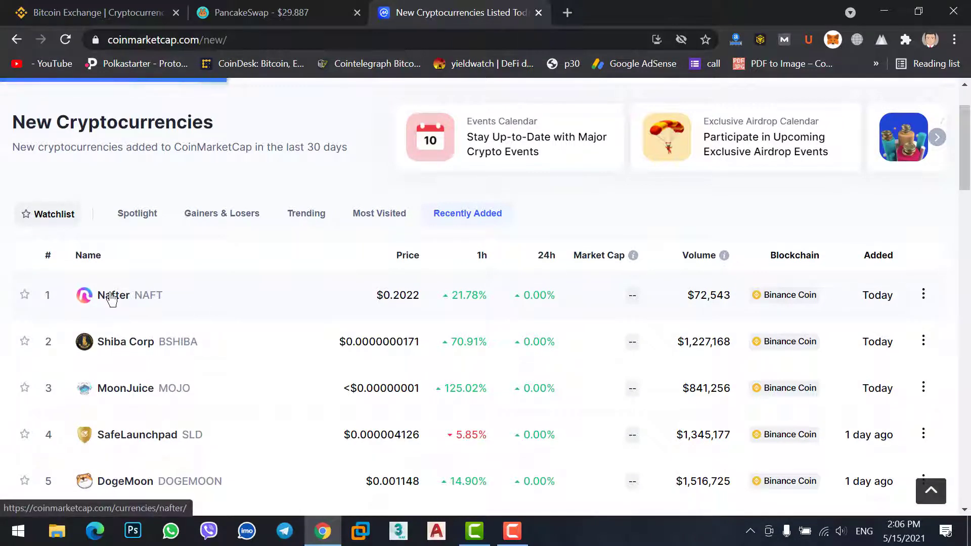
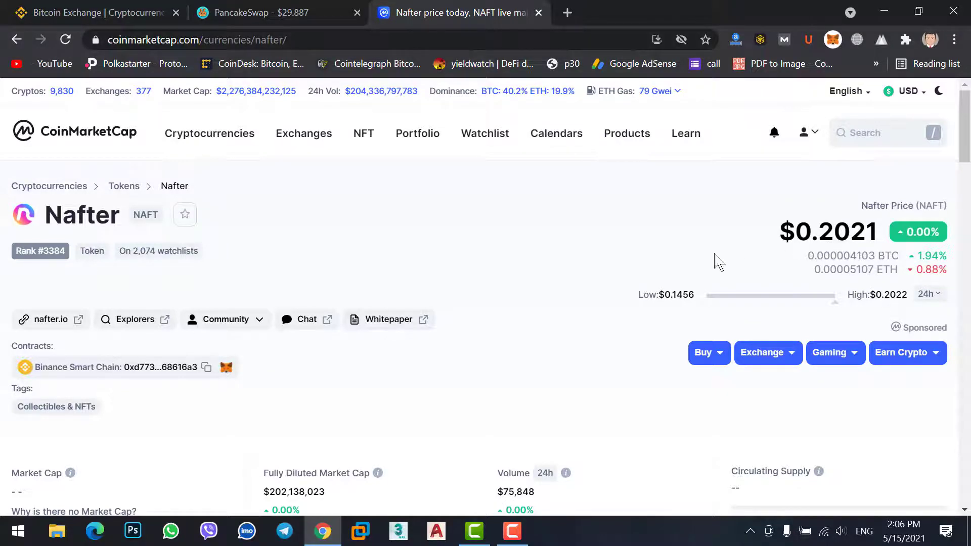
scroll(472, 297, "down", 4)
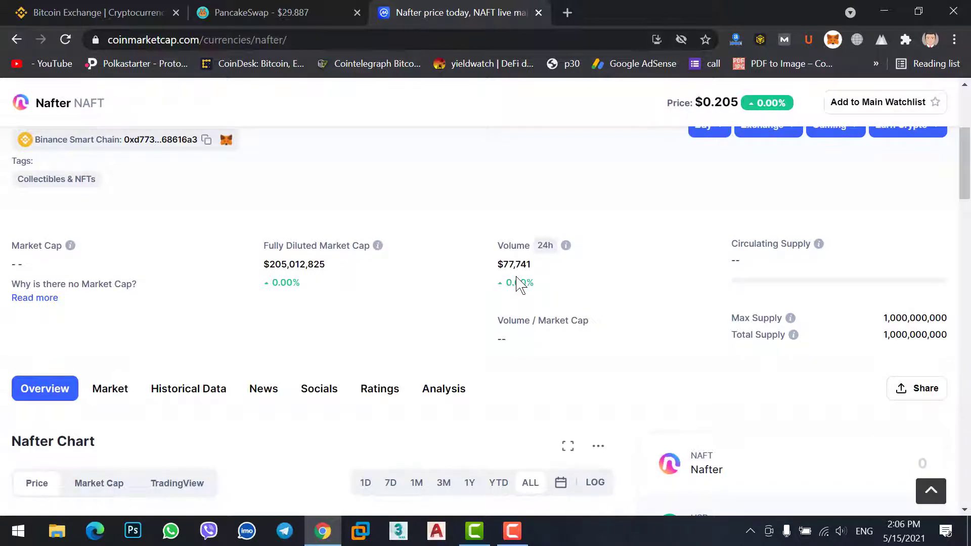
scroll(389, 348, "down", 8)
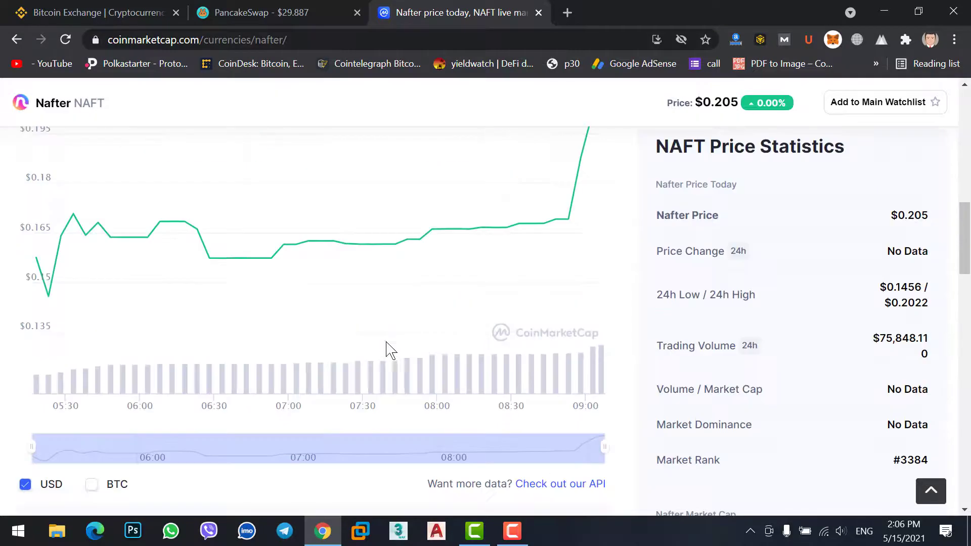
scroll(386, 347, "up", 5)
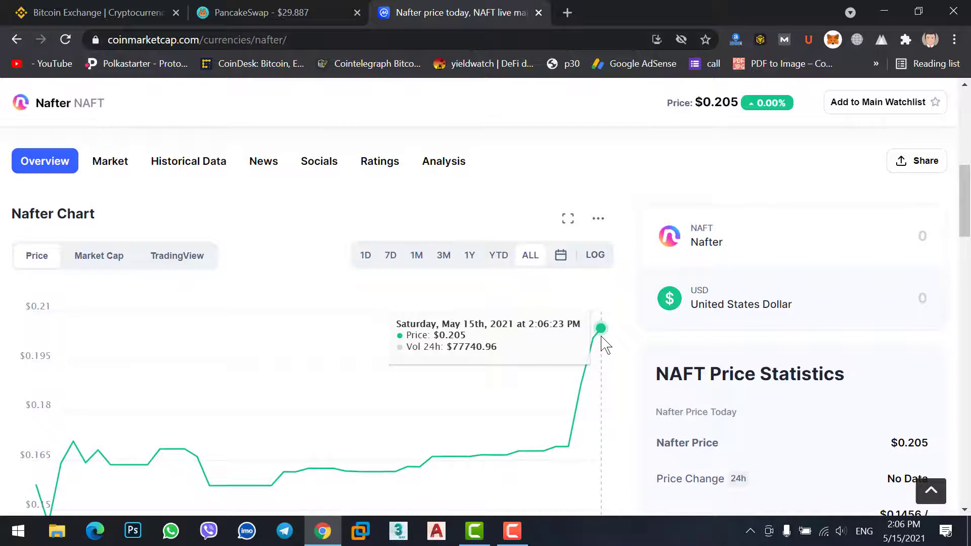
Step: Open poocoin.app in a new browser tab
left_click(570, 12)
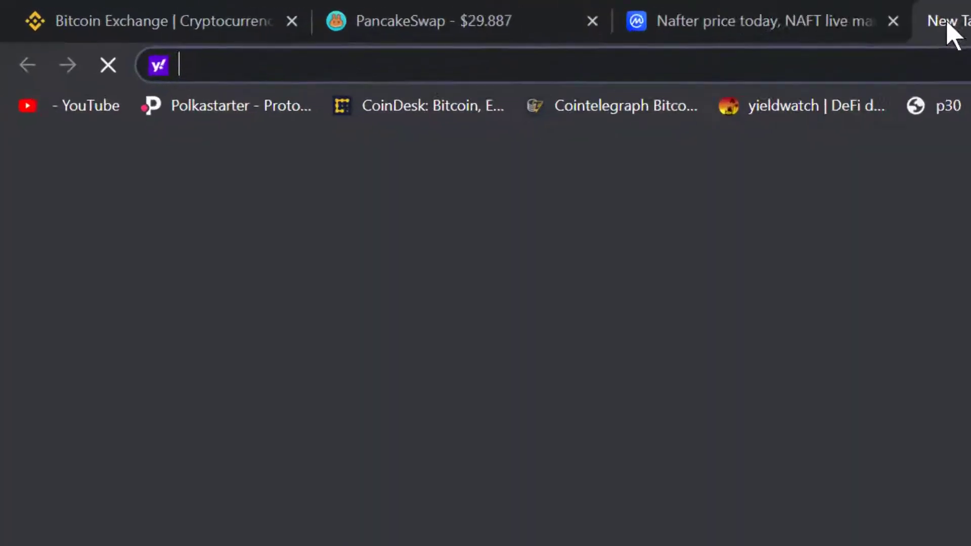
type("poo")
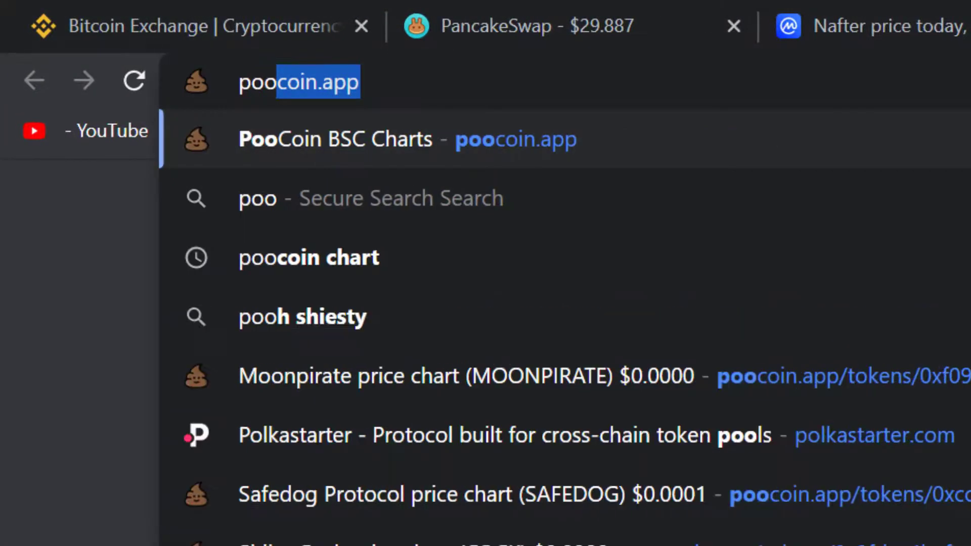
key("Return")
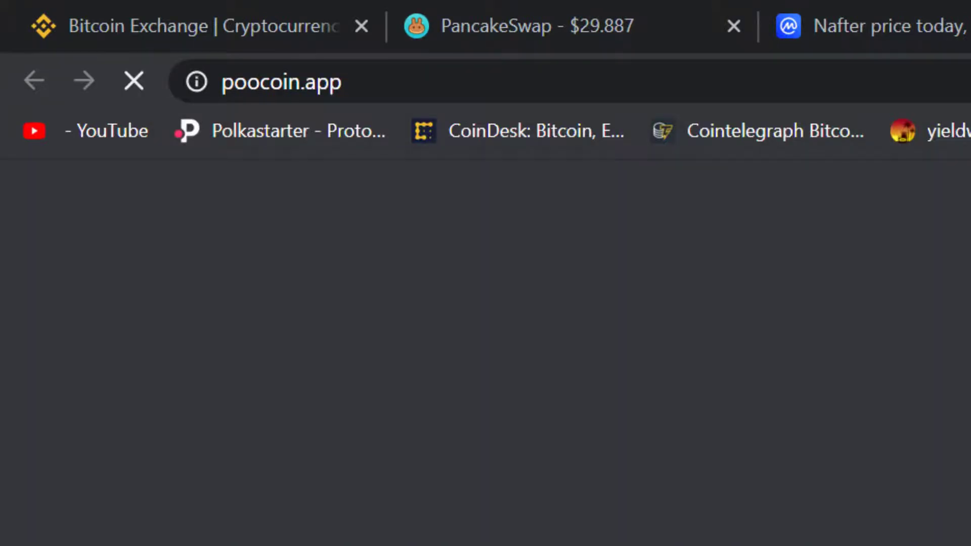
Step: Go back to Nafter's CoinMarketCap page and check its TradingView and price chart views
left_click(934, 19)
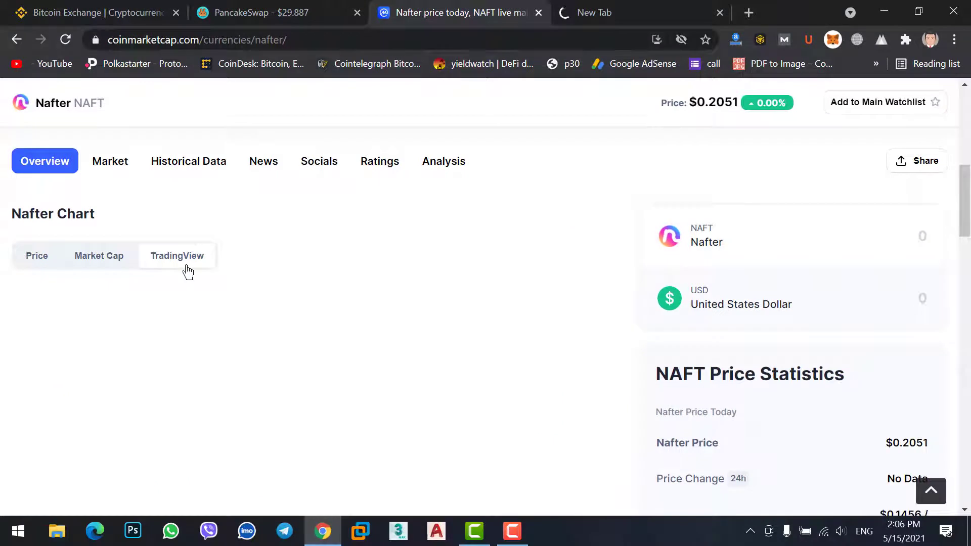
left_click(48, 256)
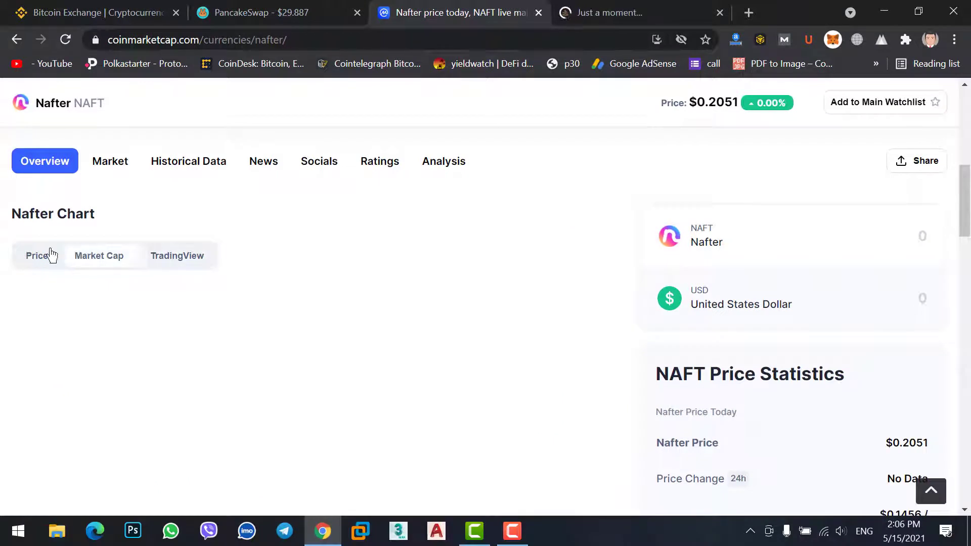
Step: Switch to PooCoin, search for the token "nafter", open the first Nafter (NAFT) result and examine its price chart
left_click(603, 5)
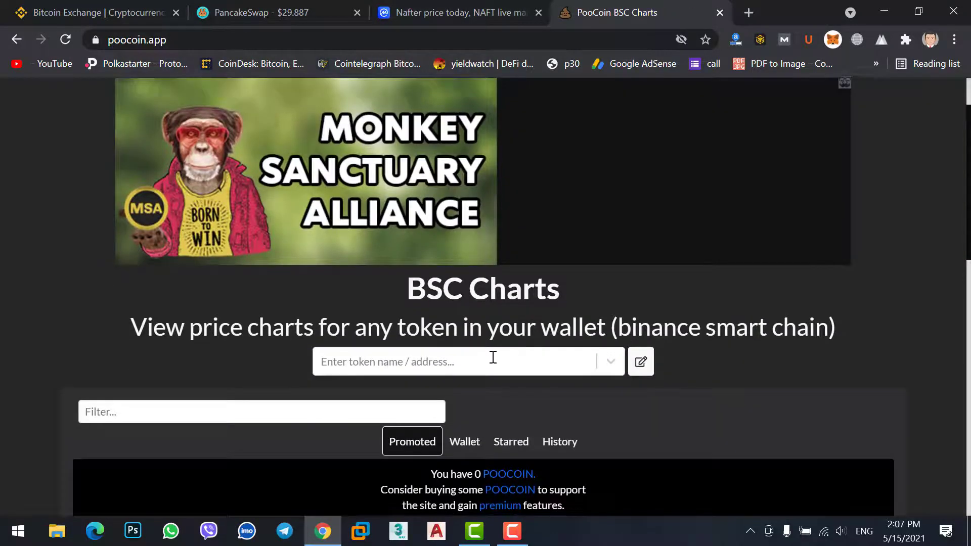
left_click(493, 358)
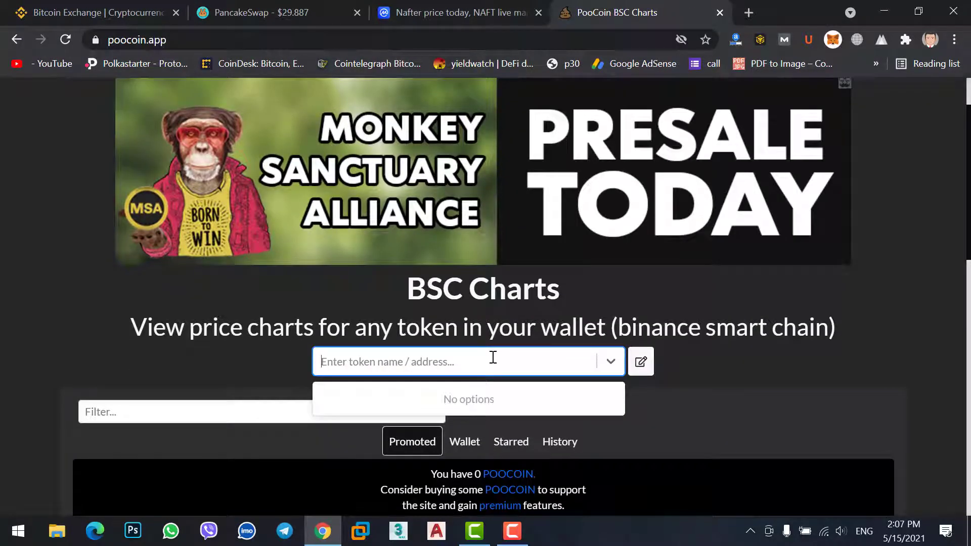
type("na")
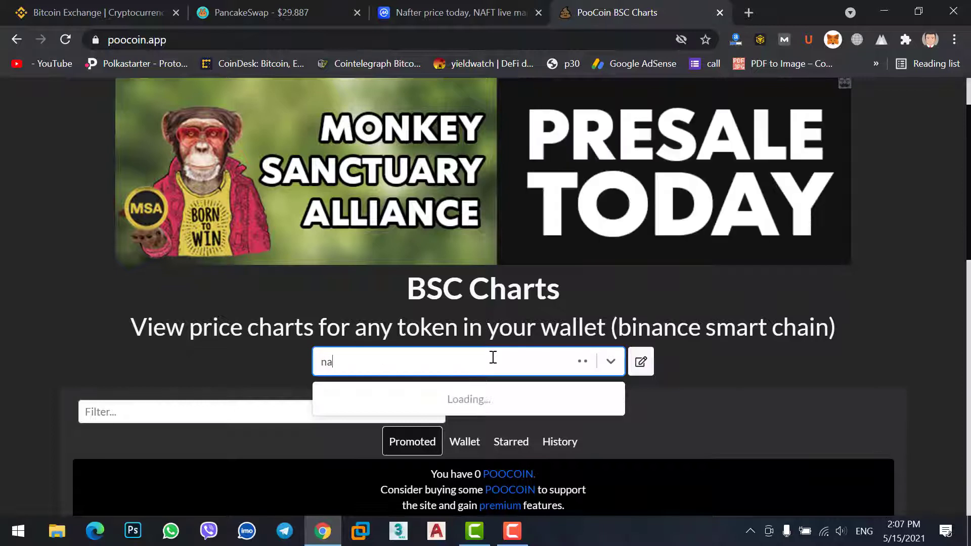
type("fter")
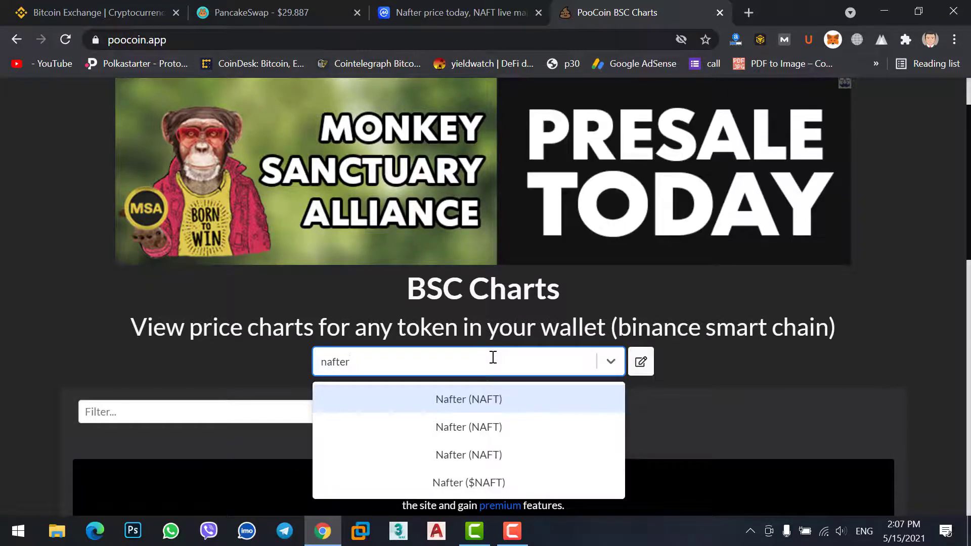
left_click(486, 404)
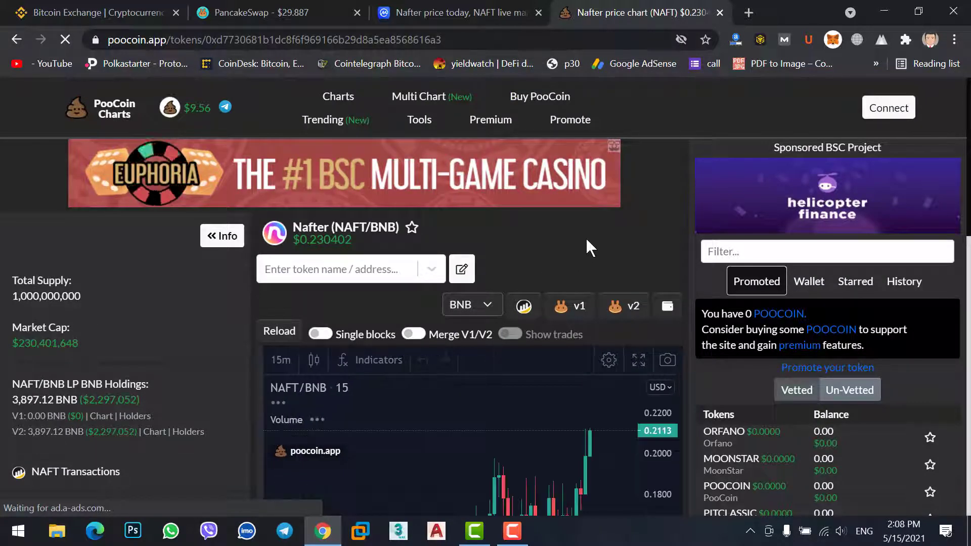
scroll(593, 244, "down", 6)
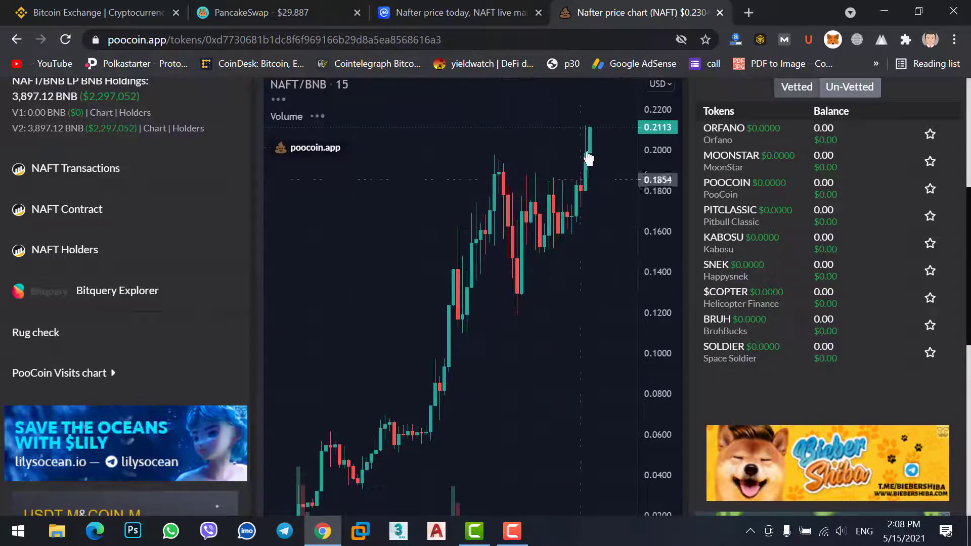
scroll(589, 144, "down", 1)
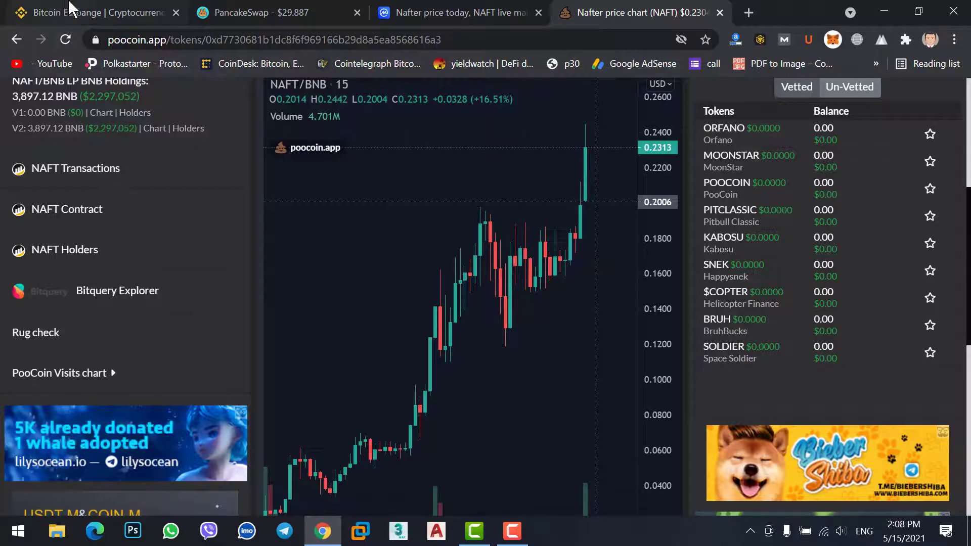
Step: Go back to Nafter's CoinMarketCap page and copy the token's Binance Smart Chain contract address
left_click(400, 12)
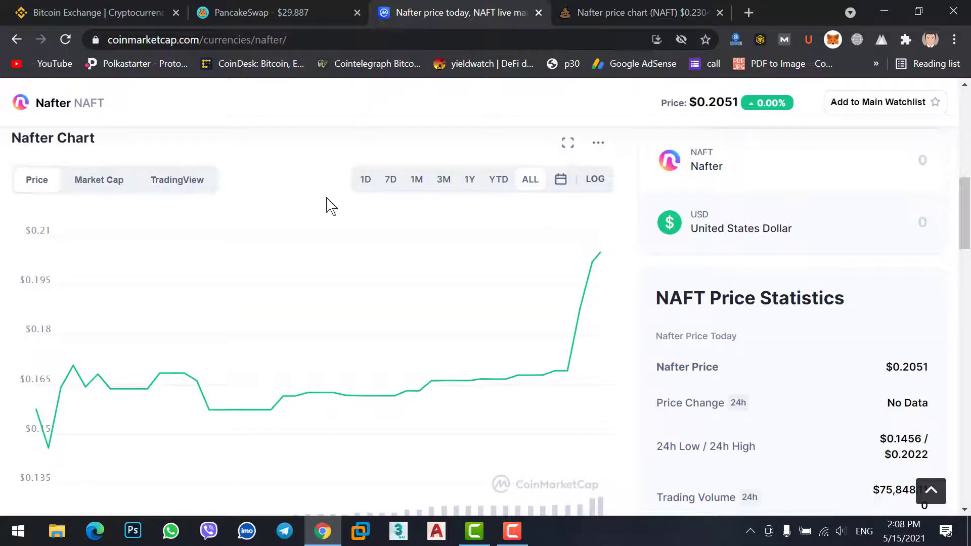
scroll(315, 226, "up", 6)
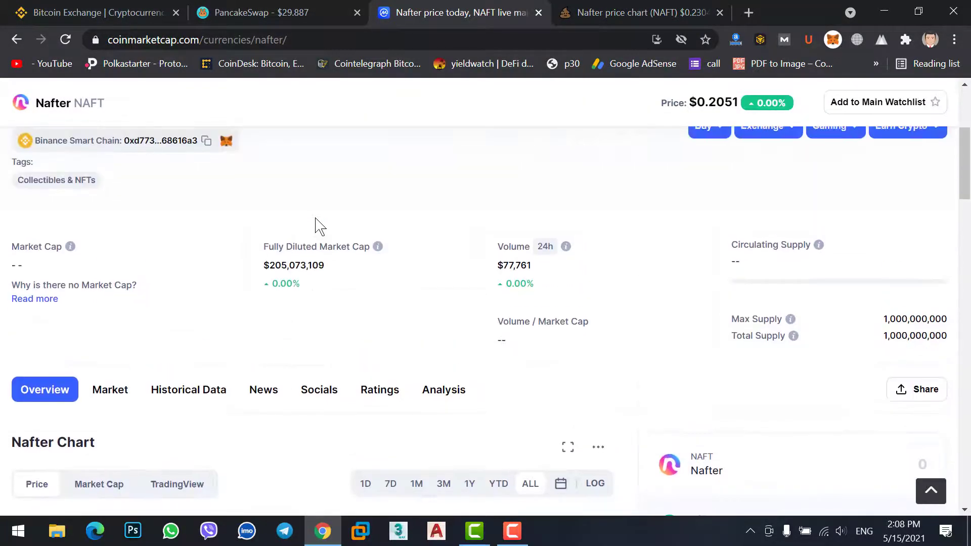
scroll(315, 226, "up", 3)
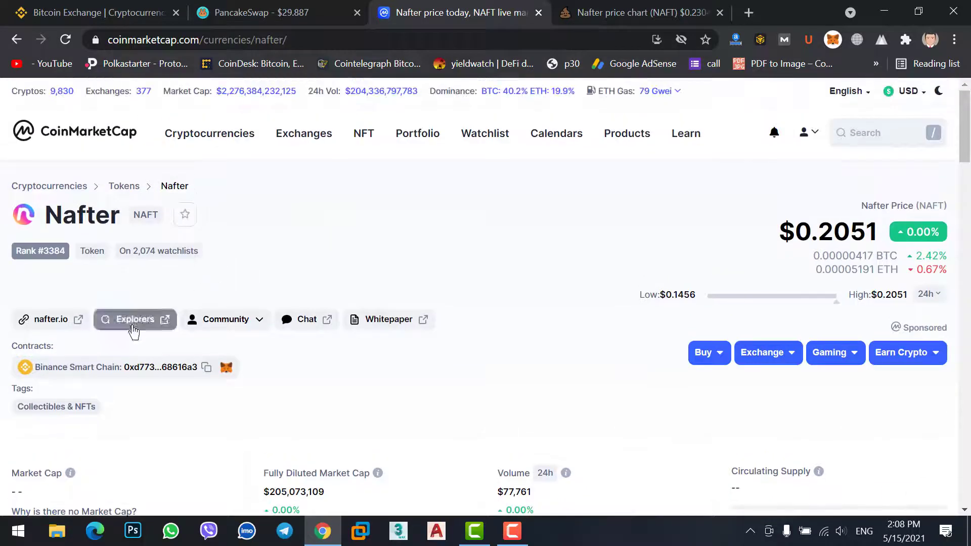
left_click(207, 370)
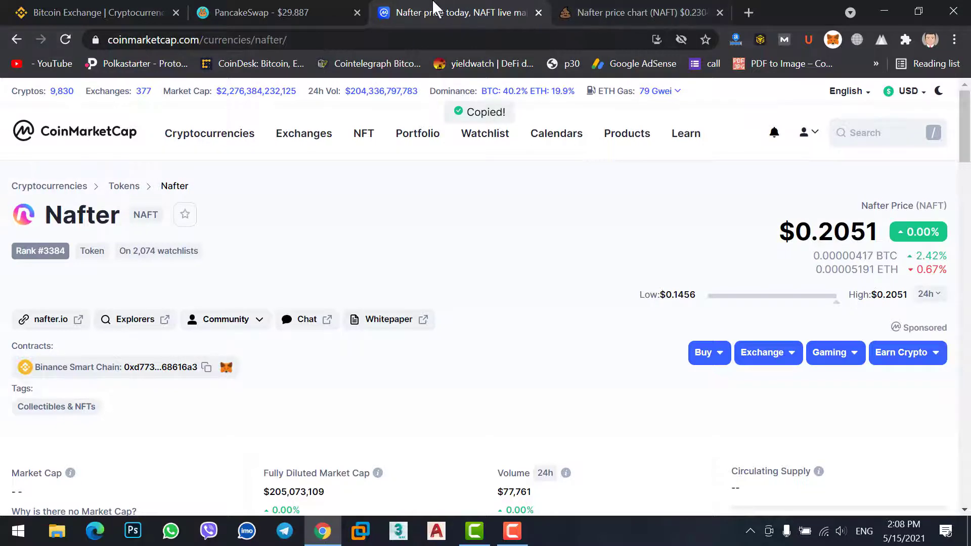
Step: Switch to the PancakeSwap exchange and open the token list for the currency to receive
left_click(288, 15)
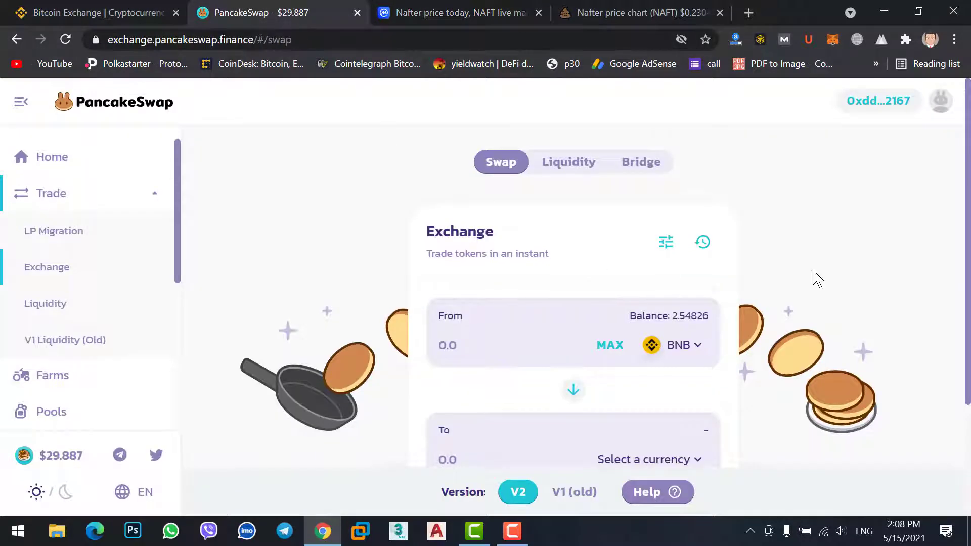
scroll(809, 281, "down", 3)
left_click(654, 322)
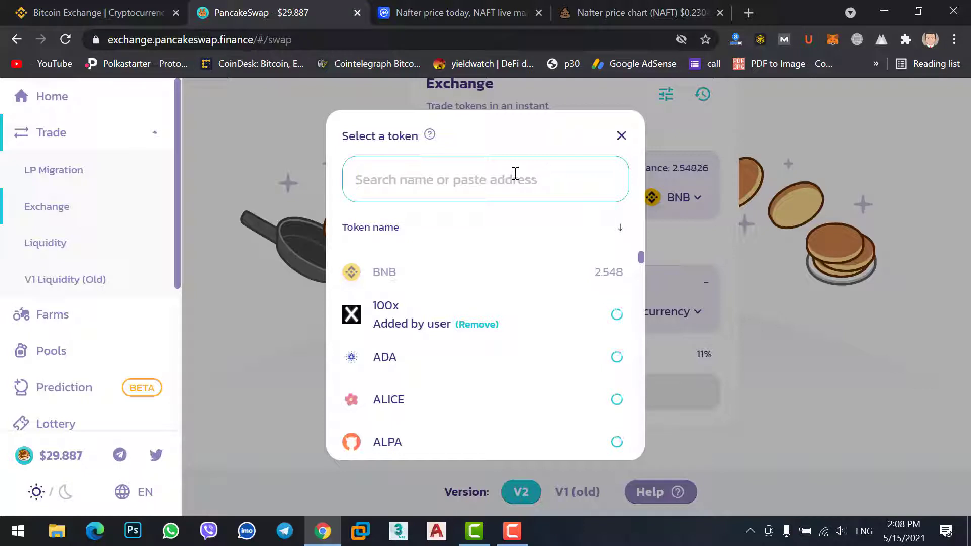
Step: Try to find the token by the name "nafter" in the token list and clear the search
type("nafter")
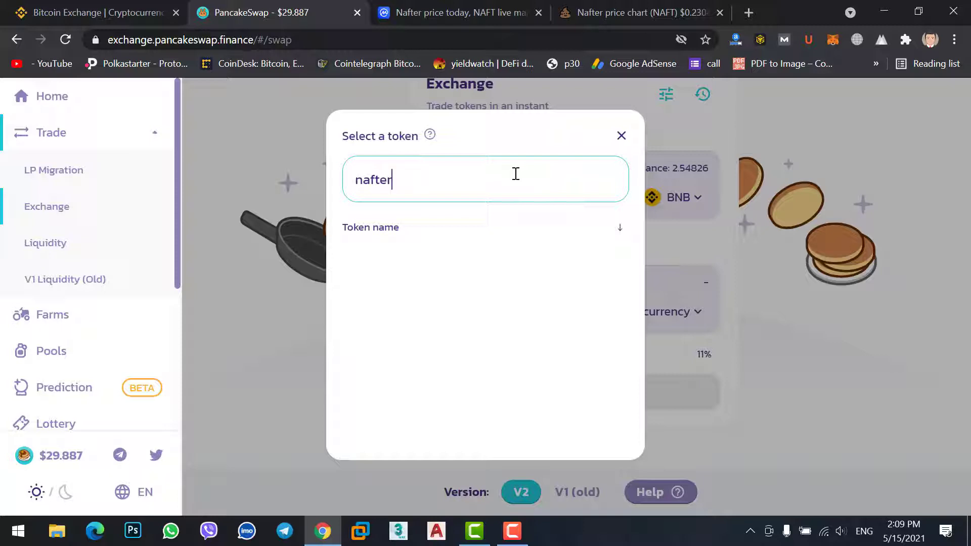
key("BackSpace")
key("BackSpace")
key("BackSpace")
key("BackSpace")
key("BackSpace")
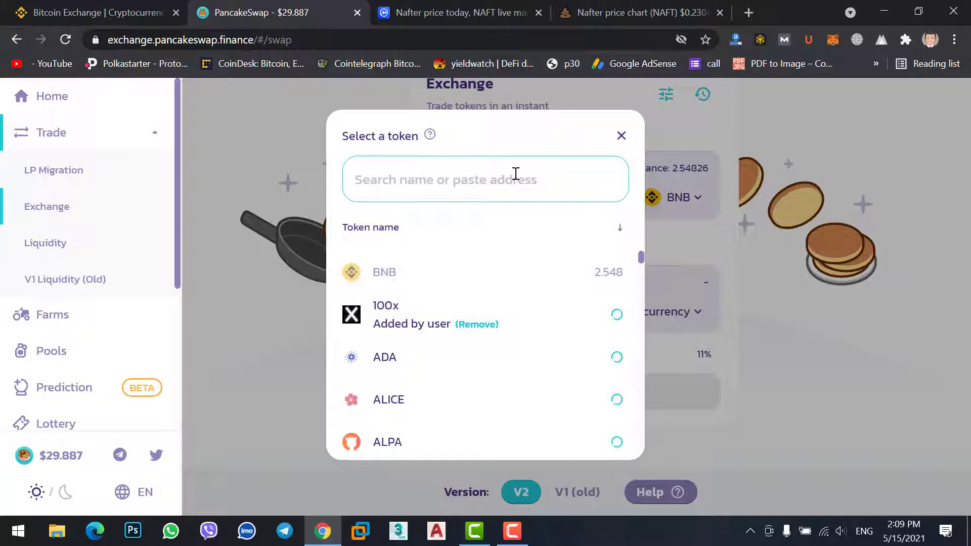
Step: Look up the token by the copied contract address, add it and choose NAFT as the currency to receive
key("ctrl+v")
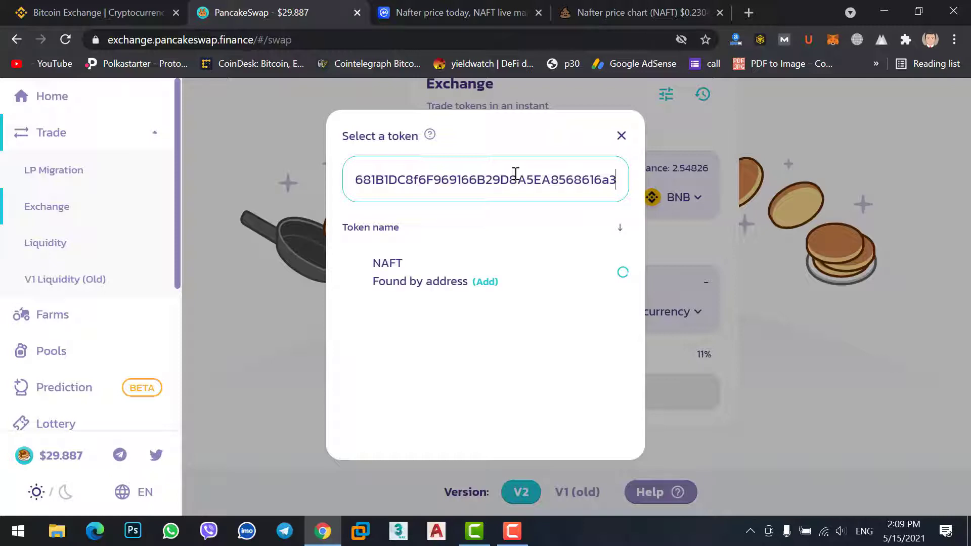
left_click(491, 282)
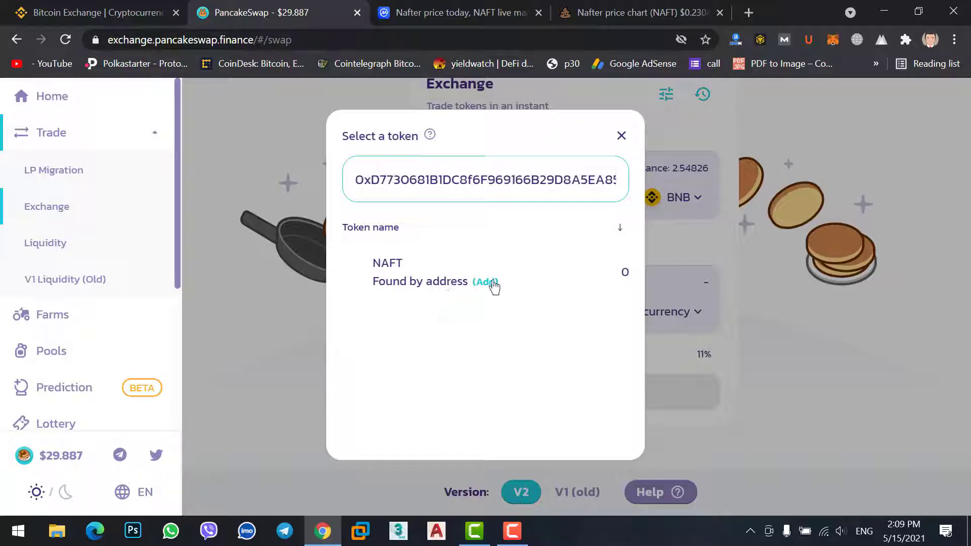
left_click(407, 278)
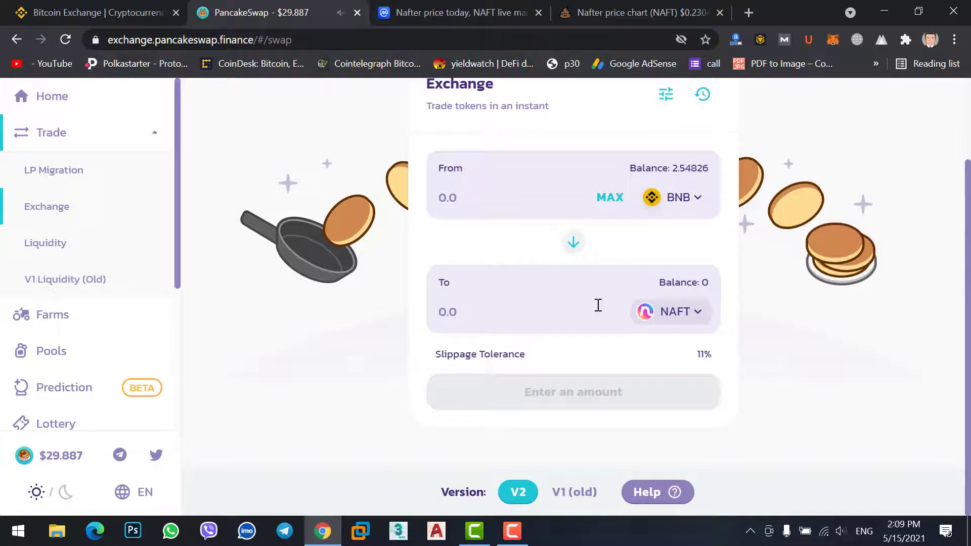
Step: Set the amount of BNB to exchange for NAFT to 0.3
left_click(497, 203)
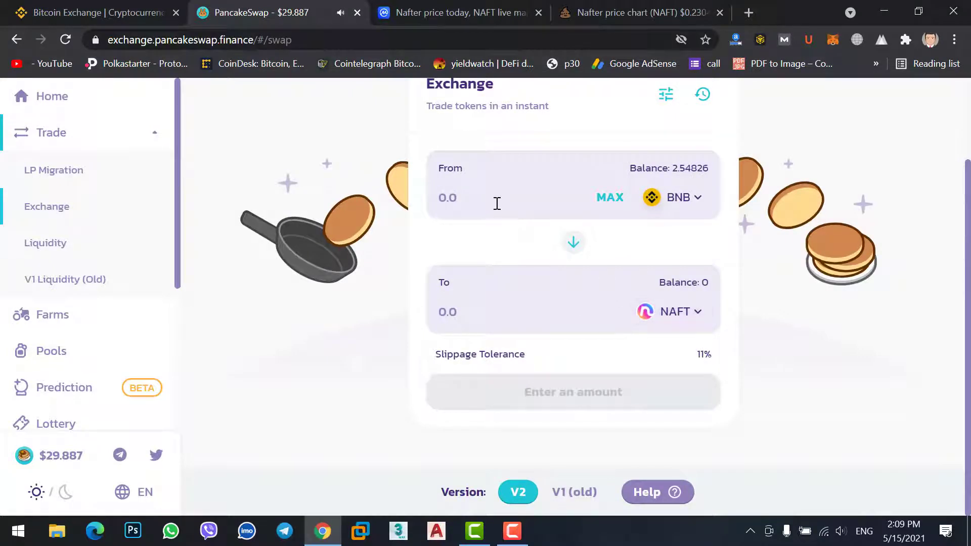
type("0.1")
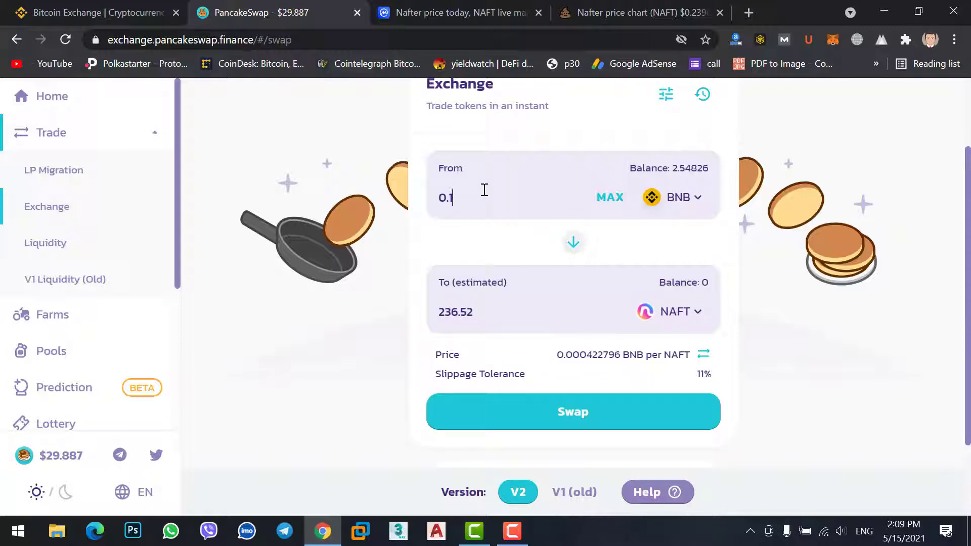
key("BackSpace")
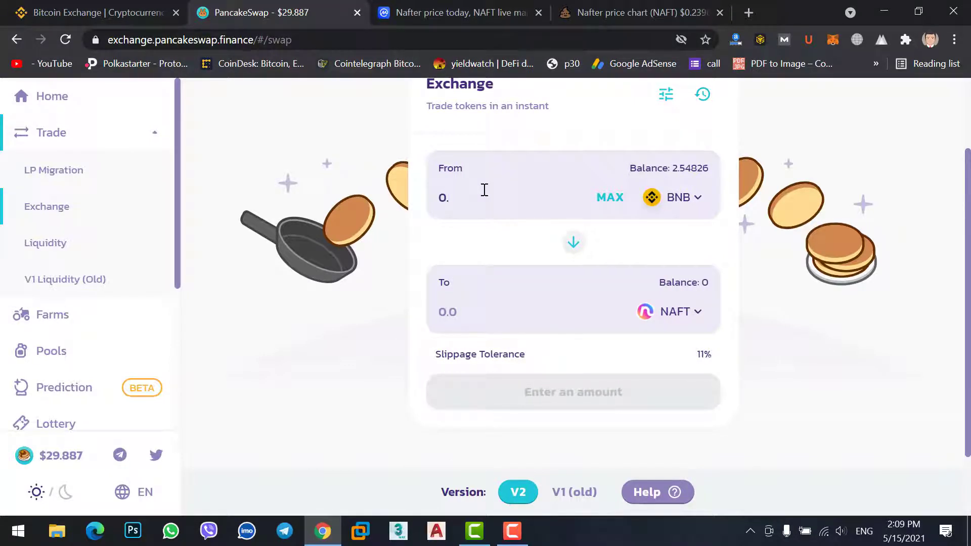
type("3")
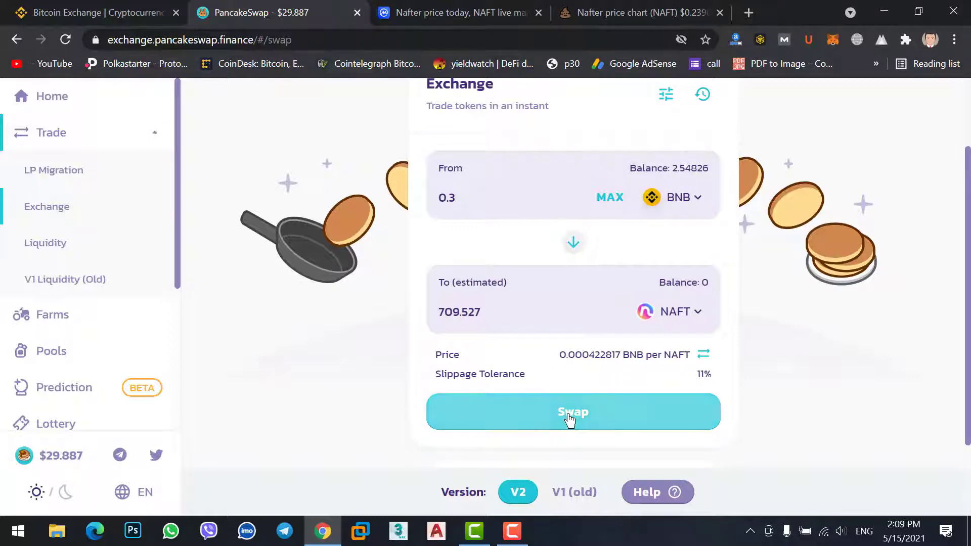
Step: Start the swap from BNB to NAFT and confirm it in PancakeSwap
scroll(612, 369, "down", 1)
scroll(612, 371, "down", 2)
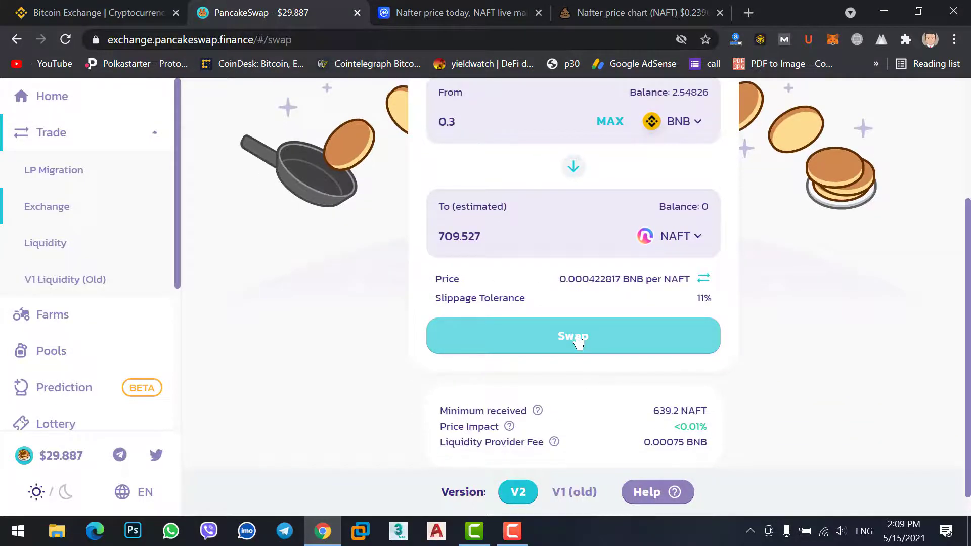
left_click(578, 342)
left_click(478, 449)
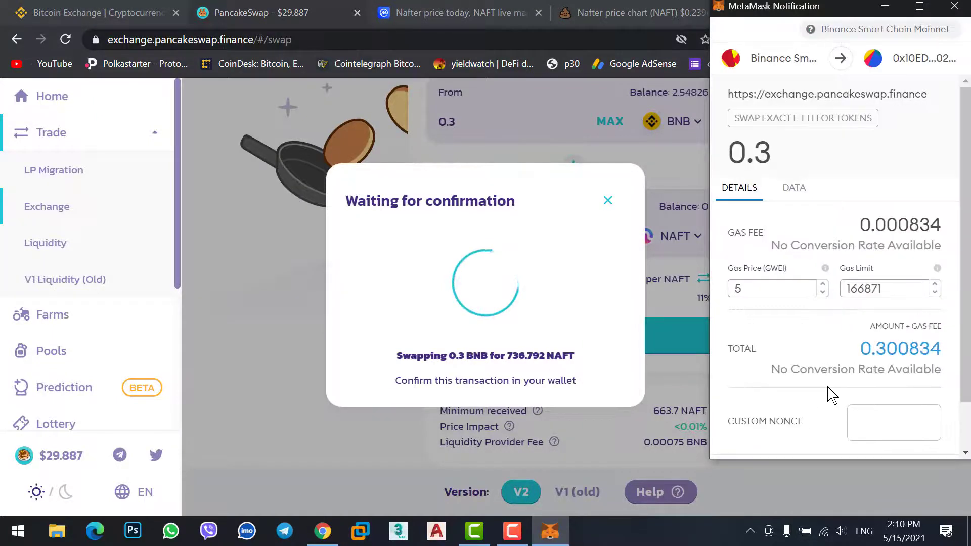
Step: Check the gas fee in the MetaMask request, confirm the transaction and close the submission notice
scroll(875, 271, "down", 1)
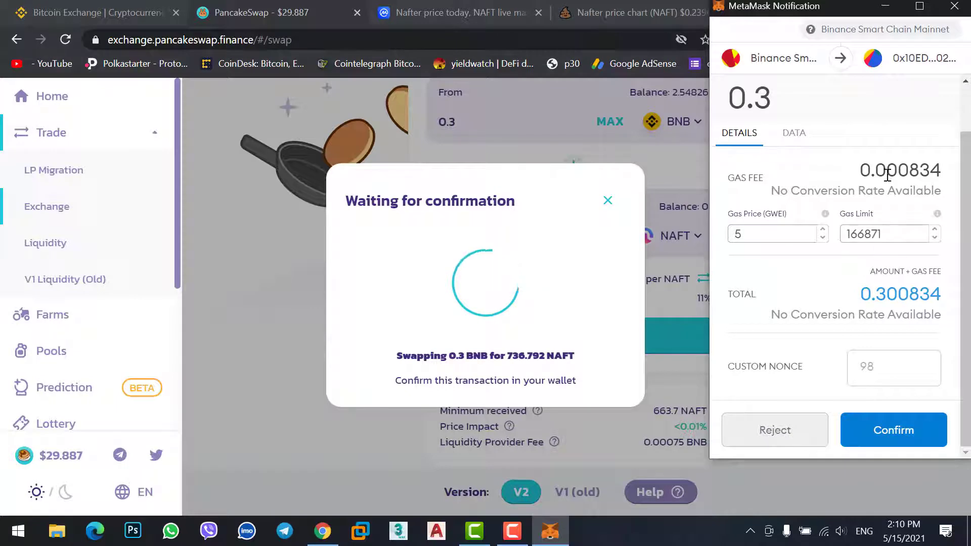
left_click_drag(860, 171, 930, 173)
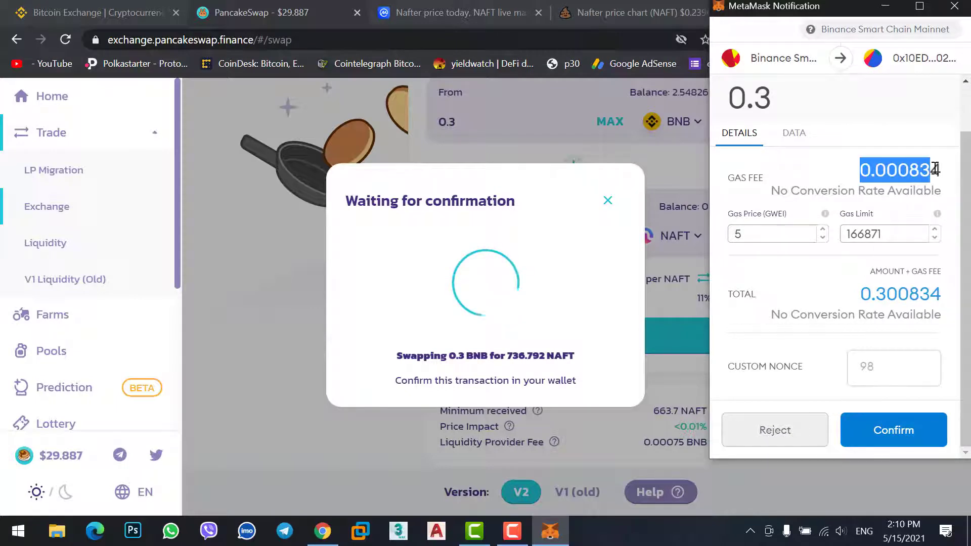
left_click(872, 431)
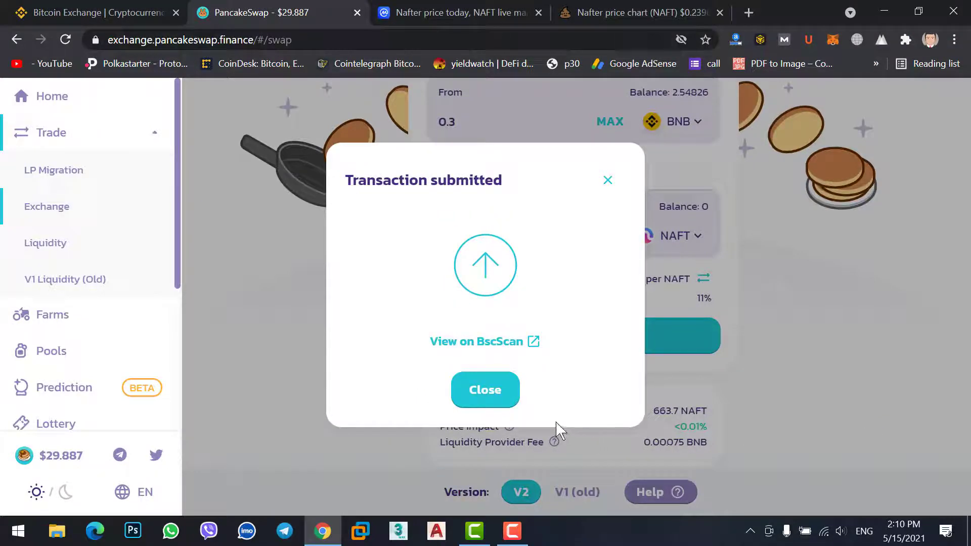
left_click(506, 402)
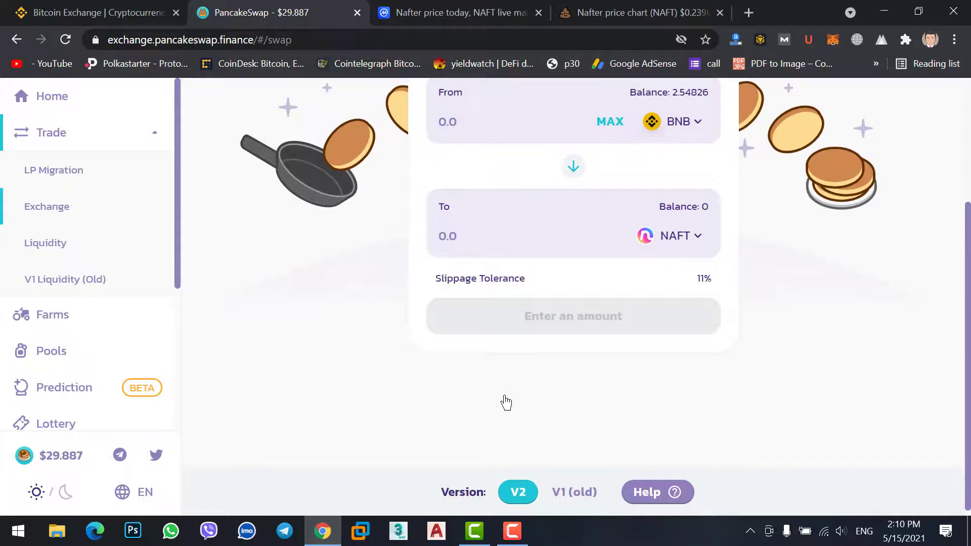
Step: Reverse the swap direction to sell NAFT for BNB, then find NAFT in the source token list and close the list
scroll(799, 256, "up", 3)
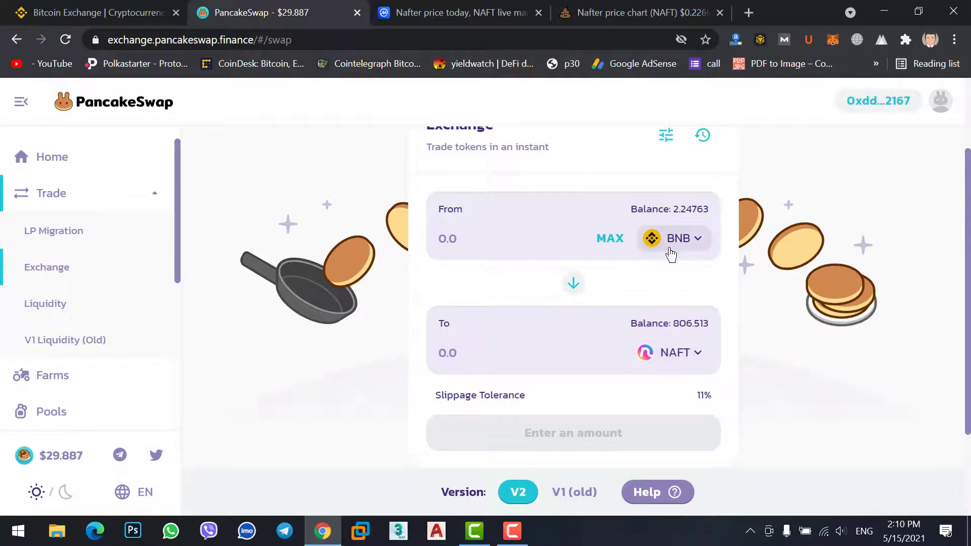
left_click(574, 282)
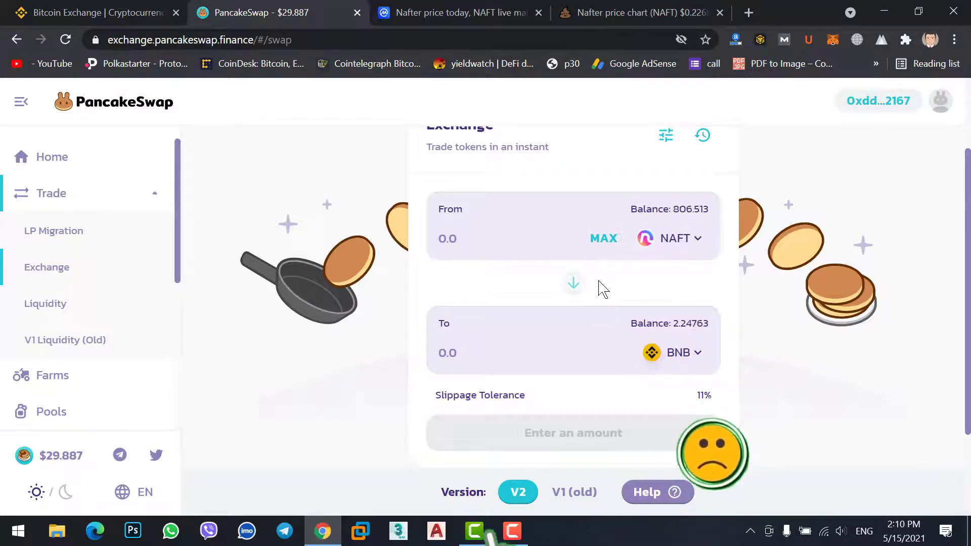
left_click(671, 248)
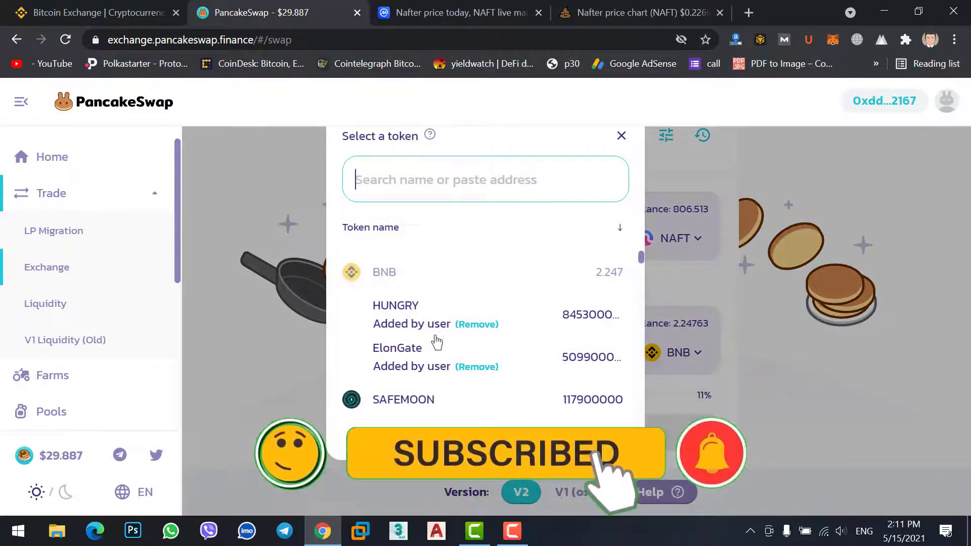
scroll(436, 349, "down", 2)
scroll(438, 354, "down", 3)
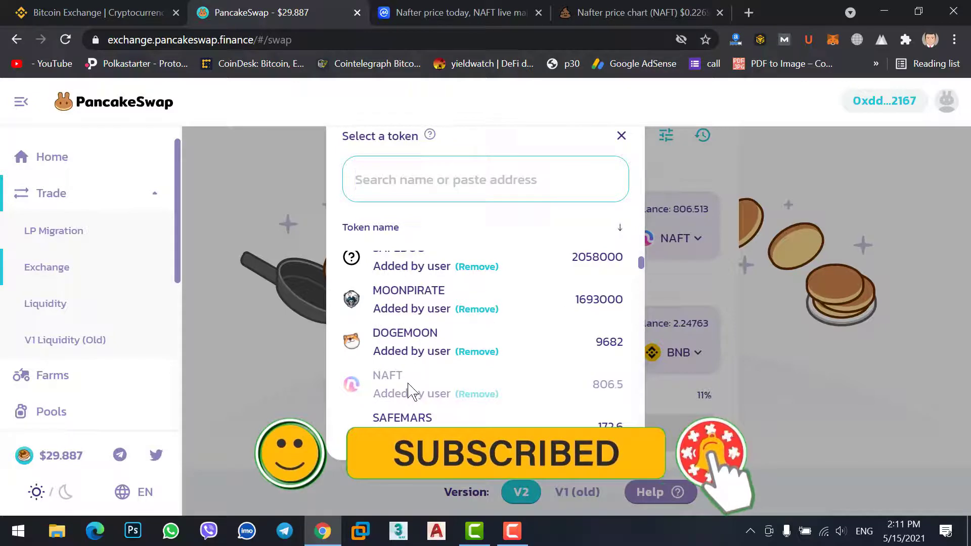
left_click(790, 368)
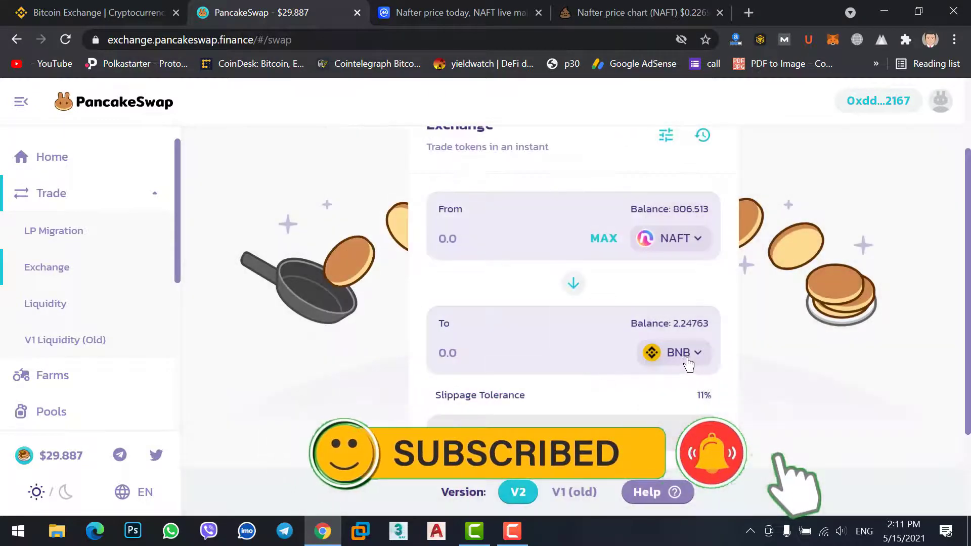
Step: Search the receiving token list for "usdt" and select USDT as the currency to receive
left_click(686, 360)
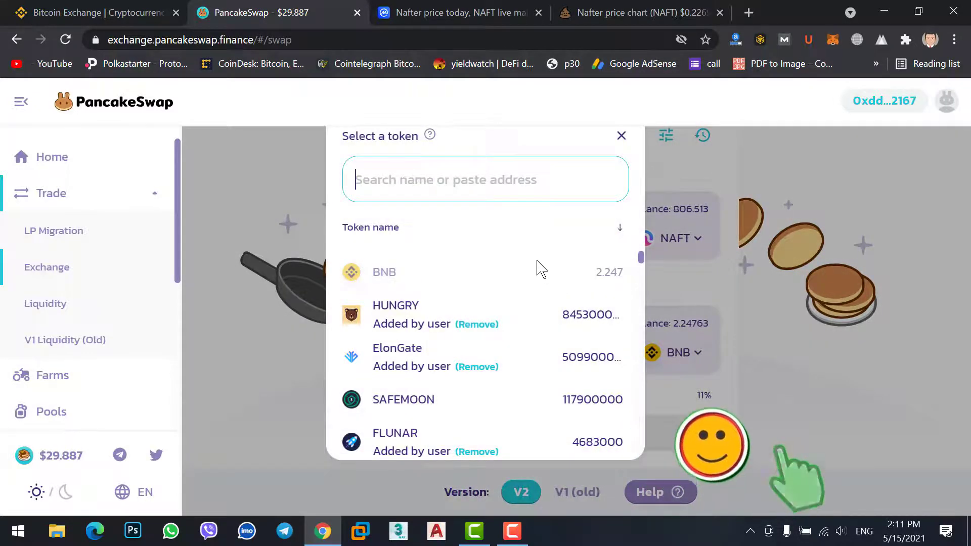
type("busd")
key("BackSpace")
key("BackSpace")
key("BackSpace")
key("BackSpace")
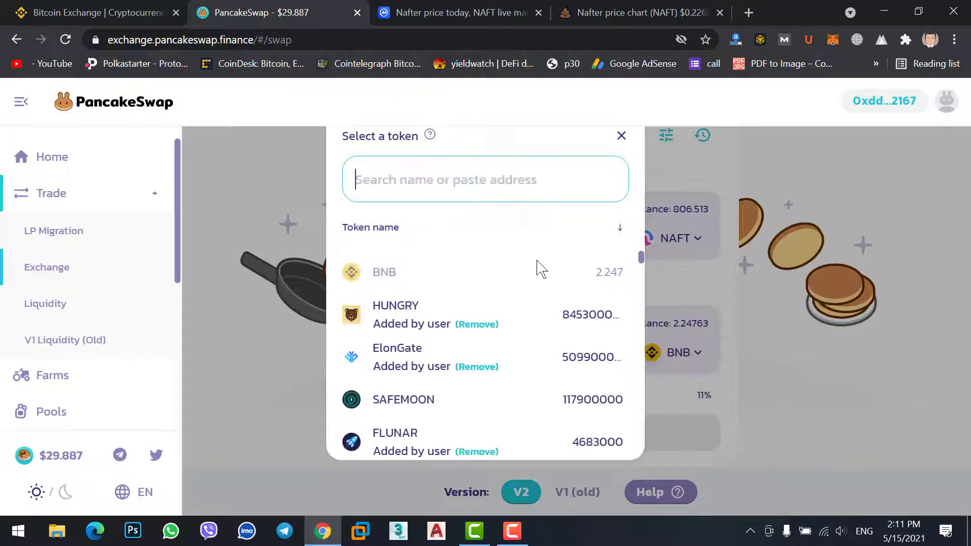
type("usdt")
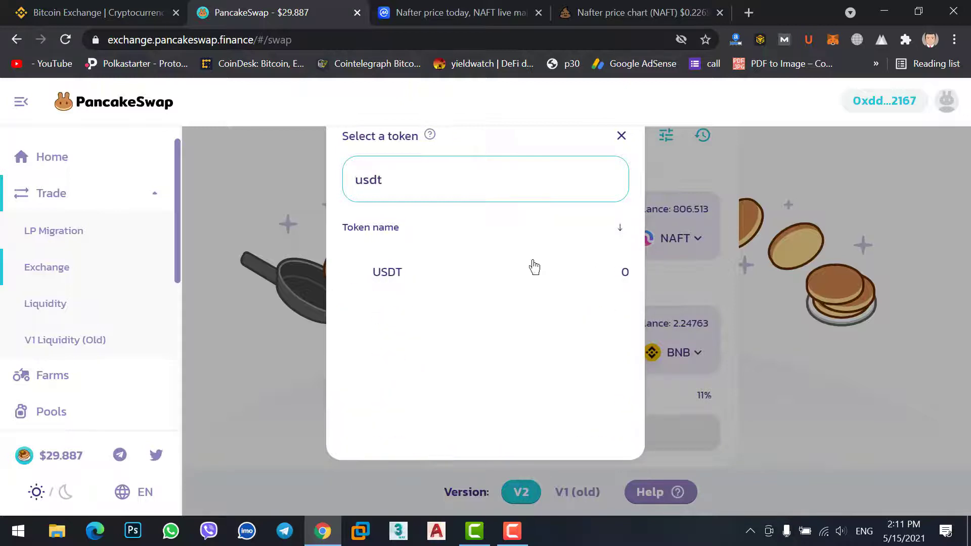
left_click(384, 277)
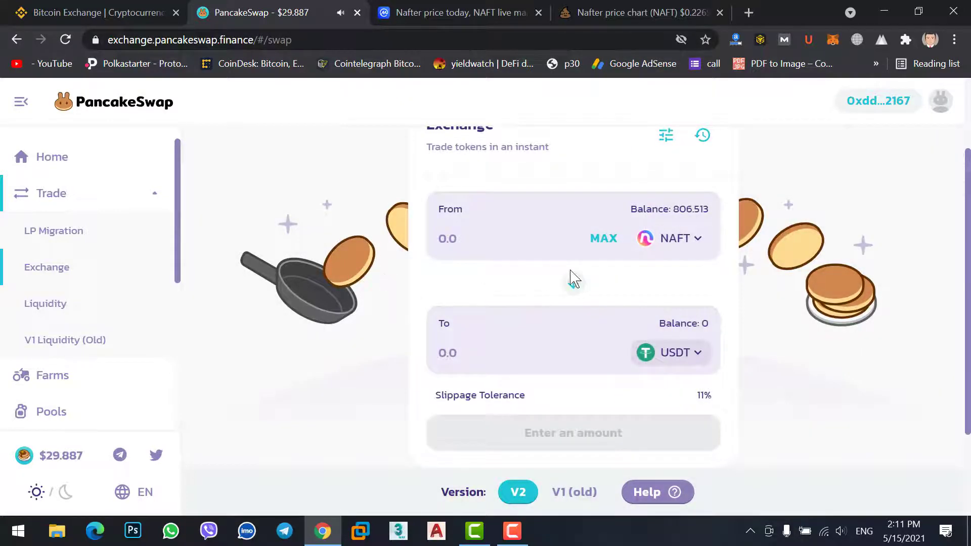
Step: Set the amount to sell to the full NAFT balance and check the estimated USDT amount
left_click(604, 238)
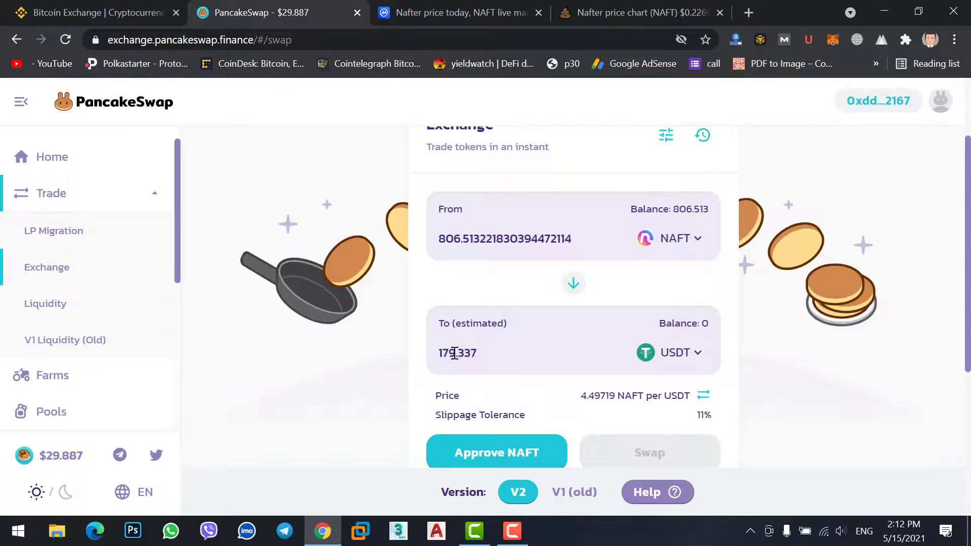
left_click_drag(448, 353, 479, 352)
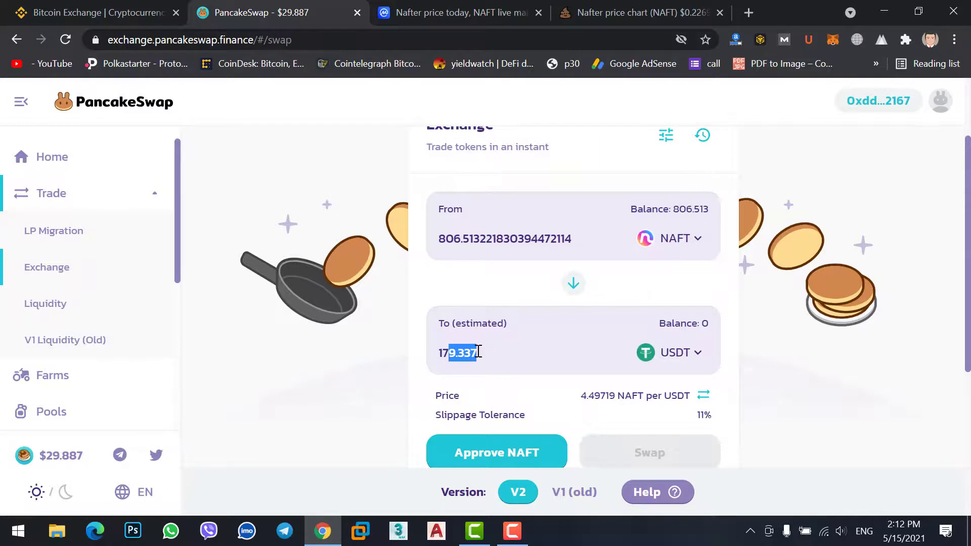
left_click(536, 347)
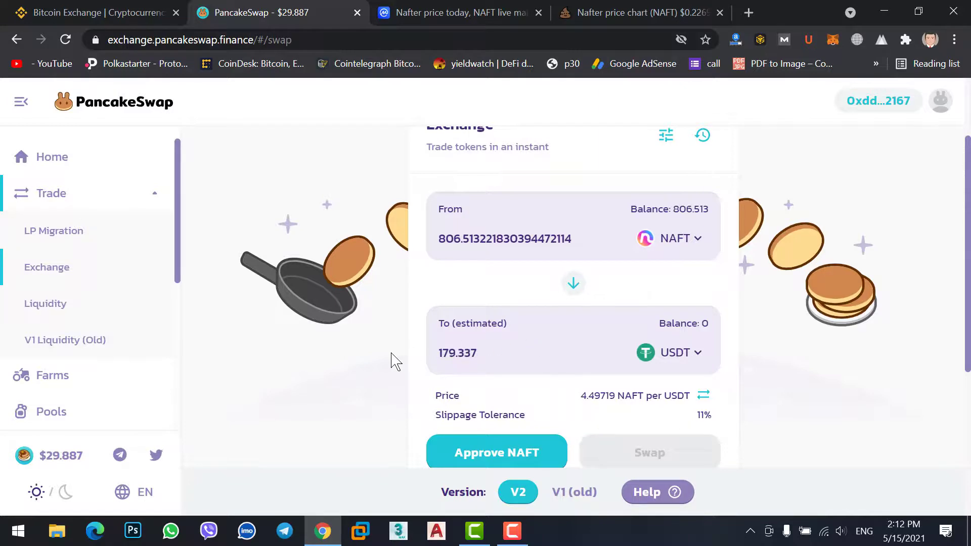